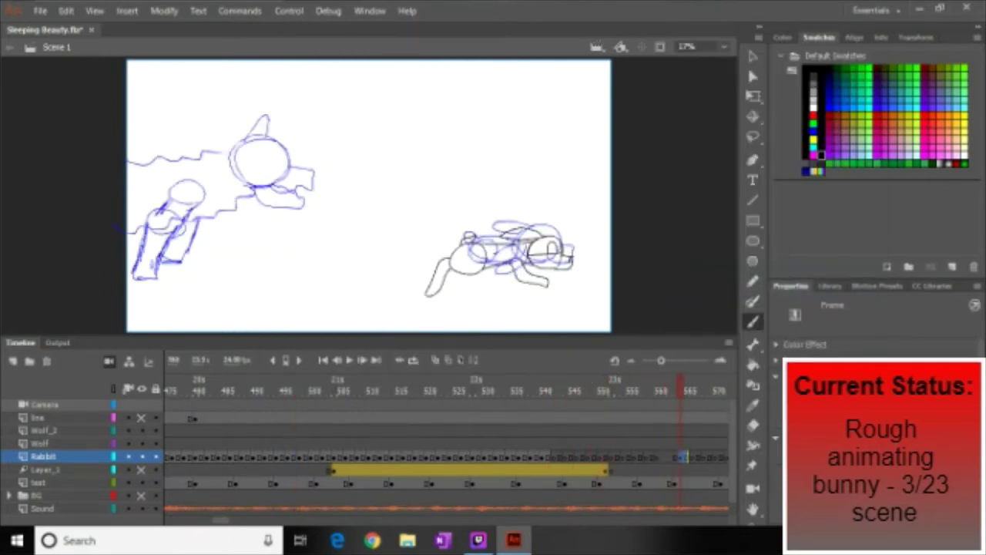
Turn on onion skinning, set the stage zoom to 50%, and draw the rabbit's raised head, eye and muzzle at frame 553.
key("alt+shift+o")
left_click(724, 47)
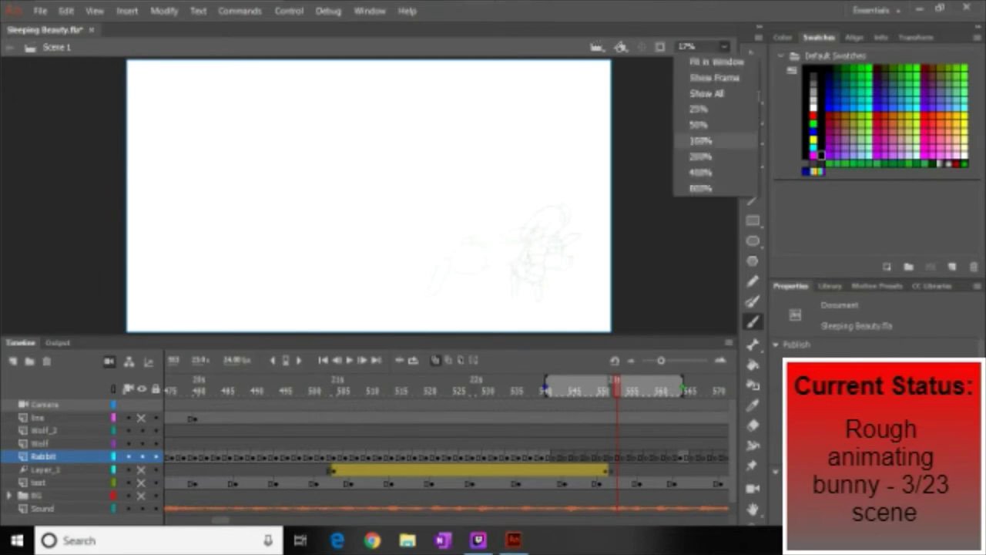
left_click(697, 125)
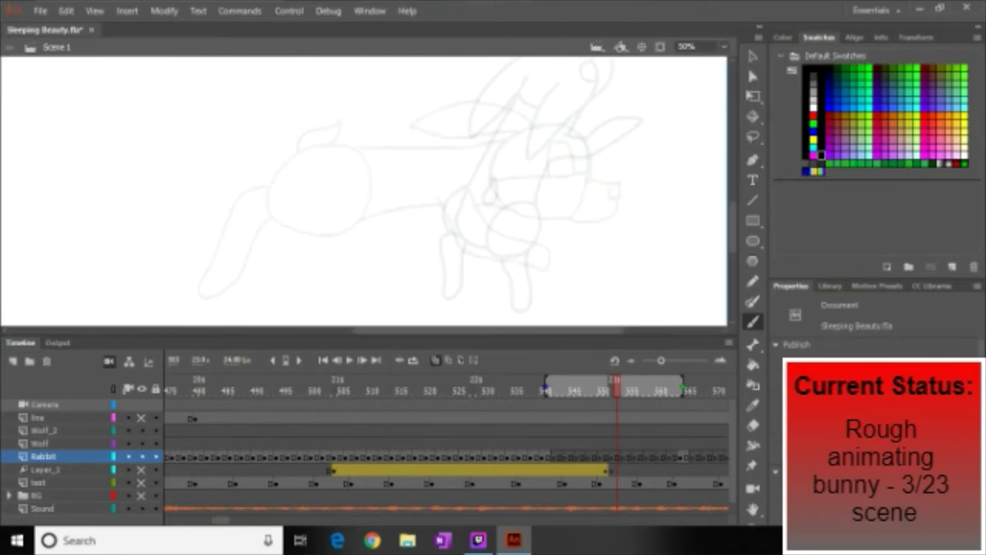
mouse_move(527, 162)
left_mouse_down()
mouse_move(555, 159)
mouse_move(524, 163)
left_mouse_up()
mouse_move(583, 152)
left_mouse_down()
mouse_move(528, 219)
mouse_move(571, 174)
left_mouse_up()
left_click_drag(609, 132, 585, 211)
left_click_drag(605, 137, 617, 158)
Draw the rabbit's two ears trailing down from the head and erase the overlapping head lines.
scroll(539, 193, "down", 1)
left_click_drag(528, 139, 456, 243)
key("e")
left_click_drag(523, 170, 532, 174)
key("b")
left_click_drag(502, 116, 507, 155)
key("ctrl+z")
key("e")
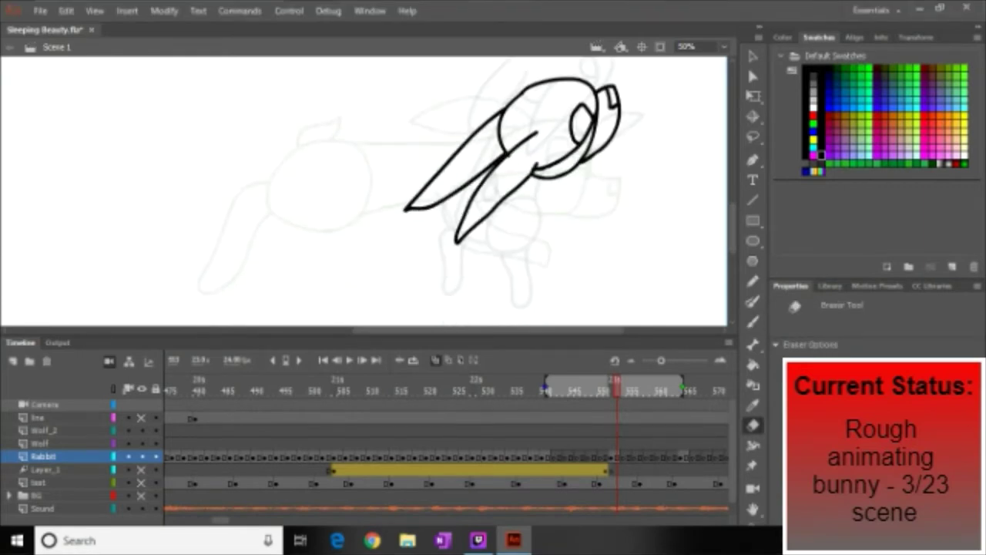
scroll(493, 192, "up", 1)
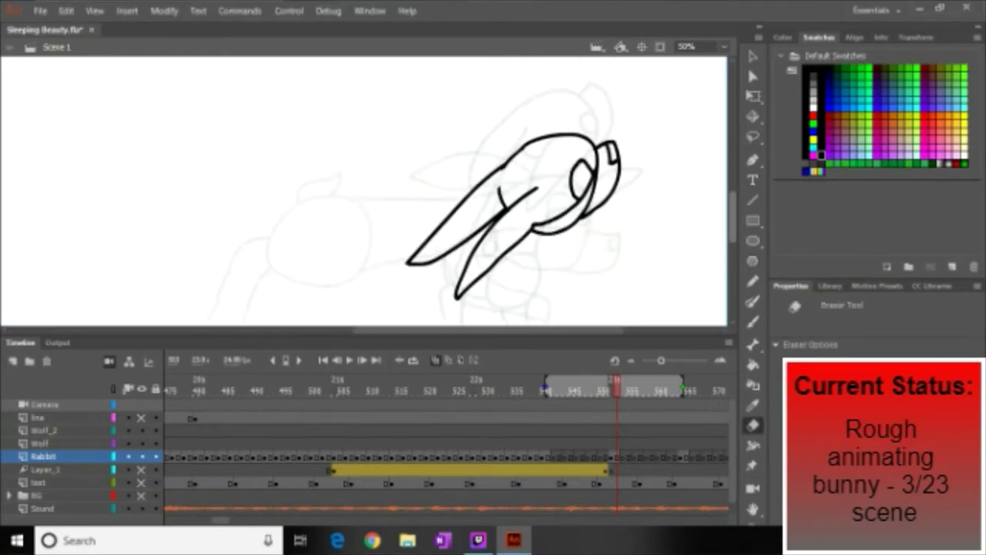
Draw the rabbit's long curved body outline hanging below the head and ears.
key("b")
scroll(493, 192, "down", 2)
left_click_drag(555, 131, 532, 127)
scroll(493, 193, "up", 1)
scroll(493, 193, "down", 1)
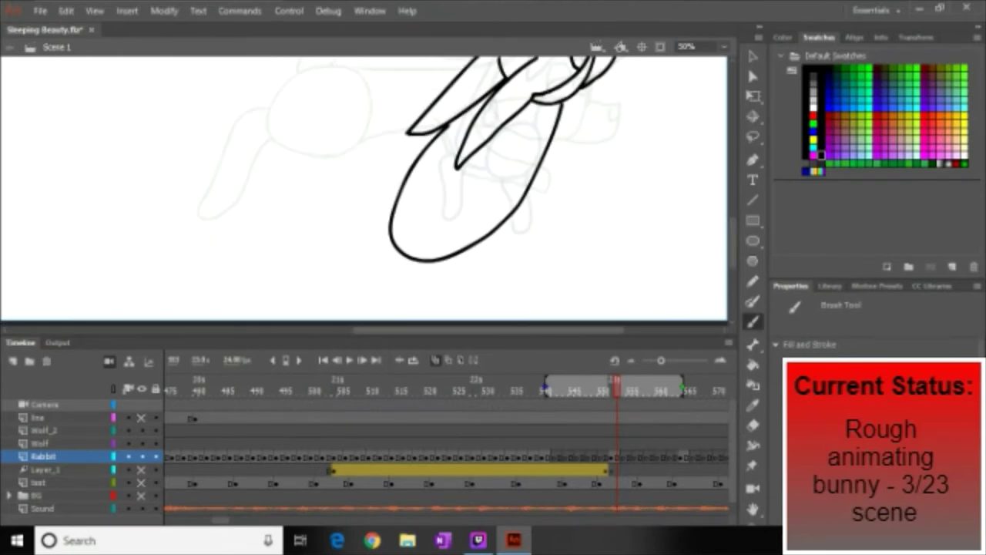
Go to frame 552 and draw a round haunch over the lower end of the rabbit's body.
mouse_move(617, 381)
left_mouse_down()
mouse_move(218, 381)
mouse_move(611, 382)
left_mouse_up()
left_click_drag(482, 271, 471, 272)
scroll(362, 188, "up", 1)
key("e")
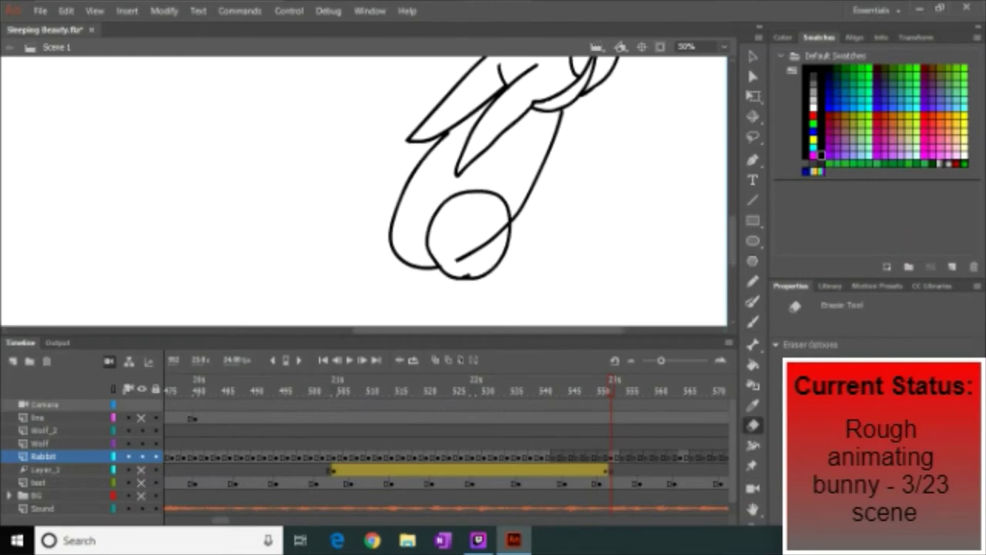
Draw the small oval tail, the hind feet and the far haunch around the rabbit's lower body.
key("b")
left_click_drag(417, 195, 413, 233)
scroll(362, 189, "down", 2)
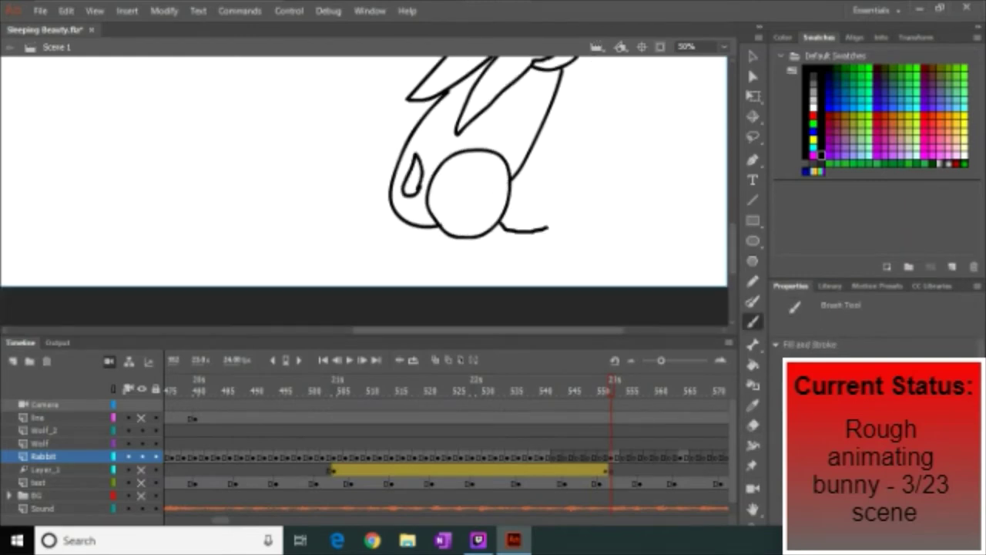
left_click_drag(501, 228, 470, 253)
left_click_drag(400, 158, 389, 222)
scroll(362, 189, "up", 3)
Draw the rabbit's foreleg reaching forward from the chest, redoing its strokes and erasing the overlapping body line.
left_click_drag(548, 182, 605, 253)
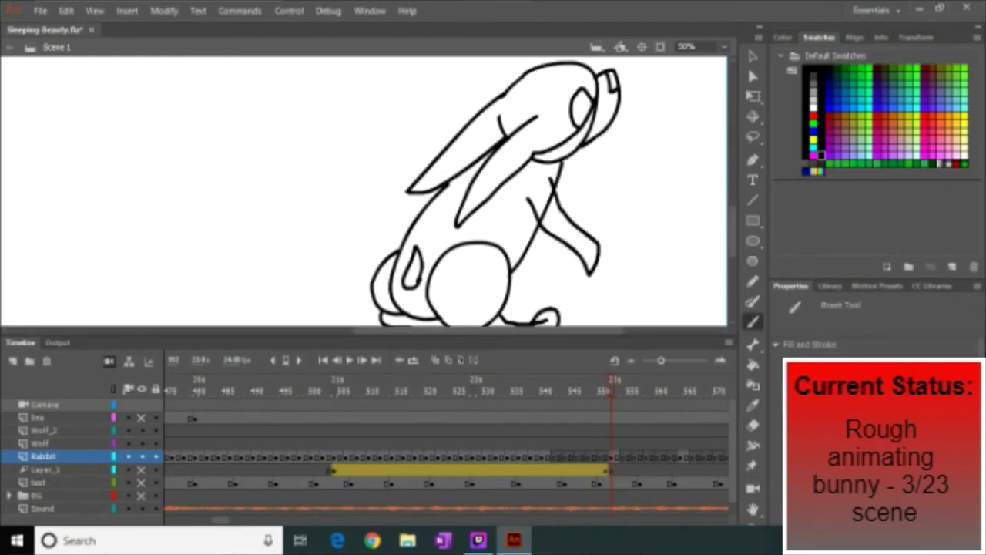
key("ctrl+z")
left_click_drag(555, 200, 527, 228)
key("ctrl+z")
key("e")
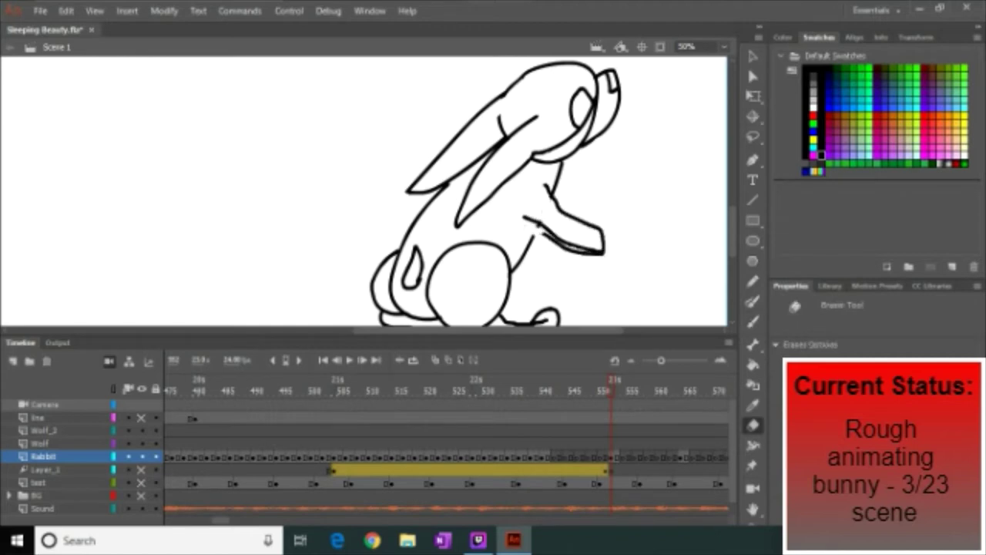
key("b")
key("e")
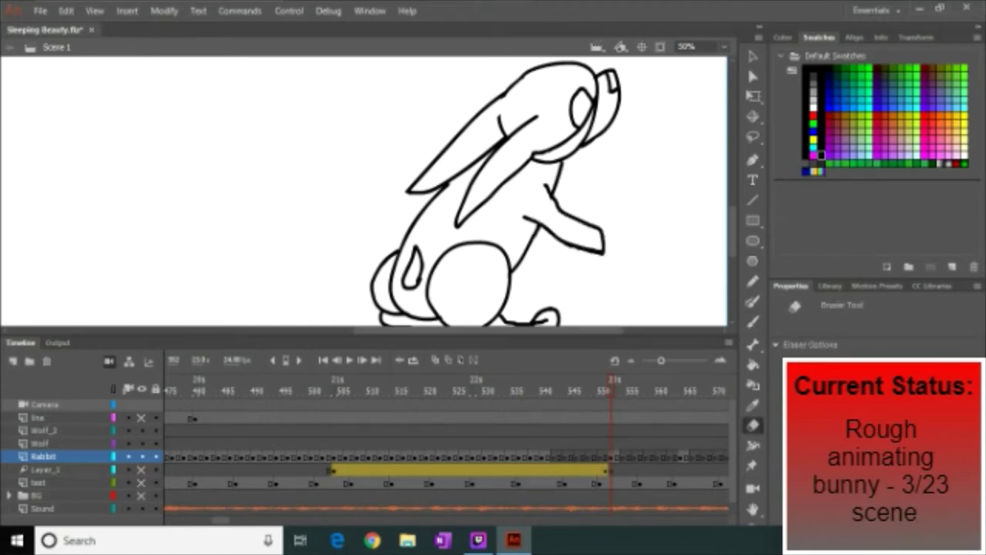
key("b")
key("e")
key("b")
scroll(493, 193, "up", 1)
key("e")
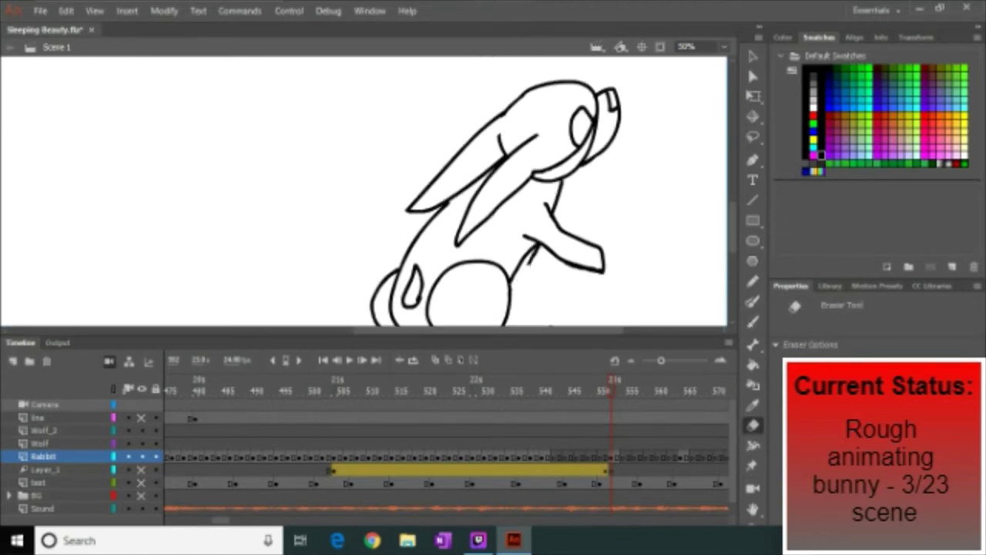
Go to frame 546 with onion skinning on and draw the in-between rabbit's round head, eye and muzzle.
key("ctrl+minus")
key("alt+shift+o")
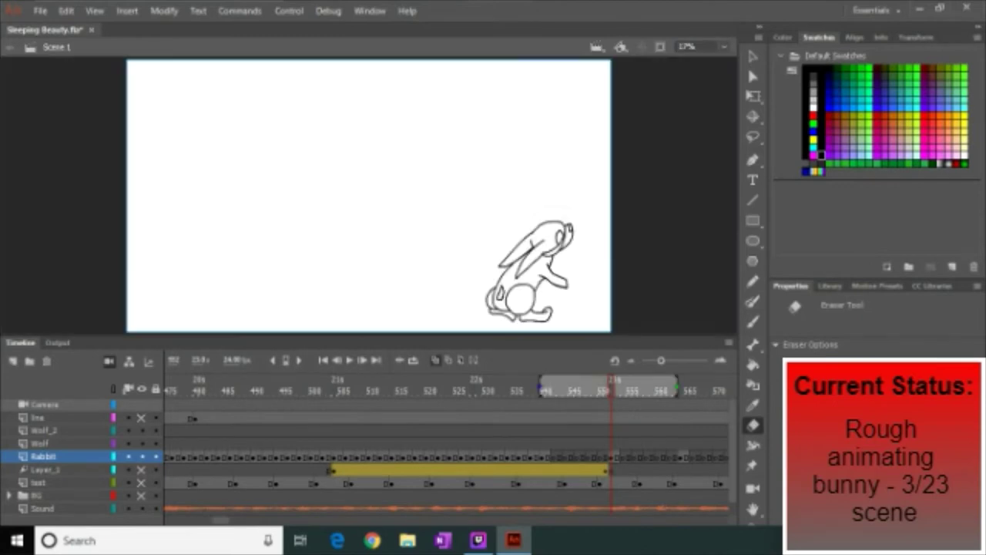
key("comma")
key("comma")
key("comma")
key("comma")
key("comma")
key("ctrl+equal")
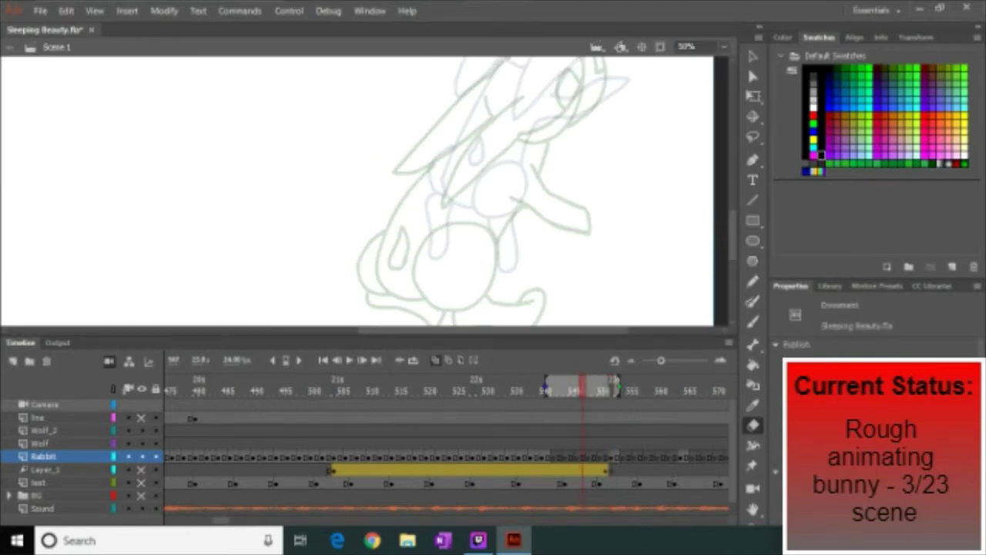
key("comma")
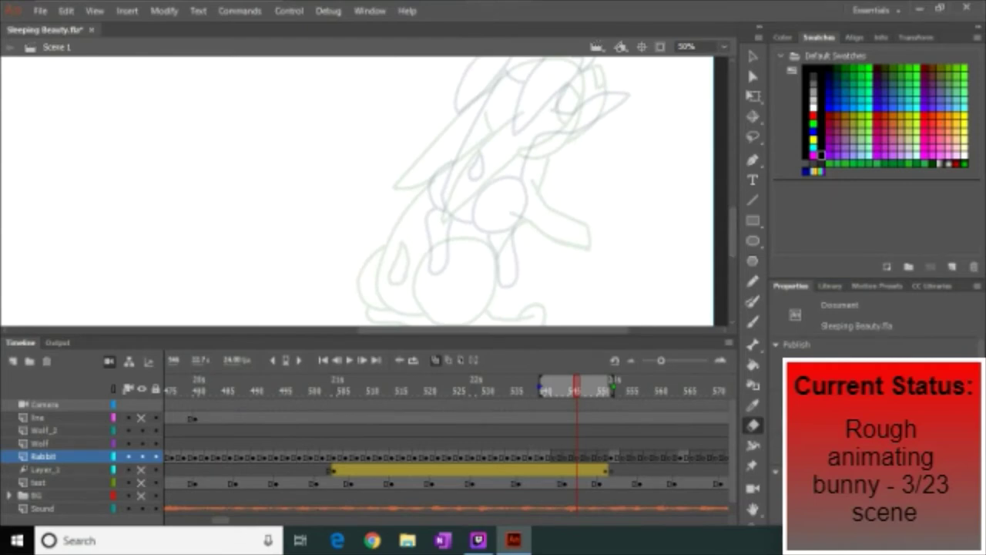
key("b")
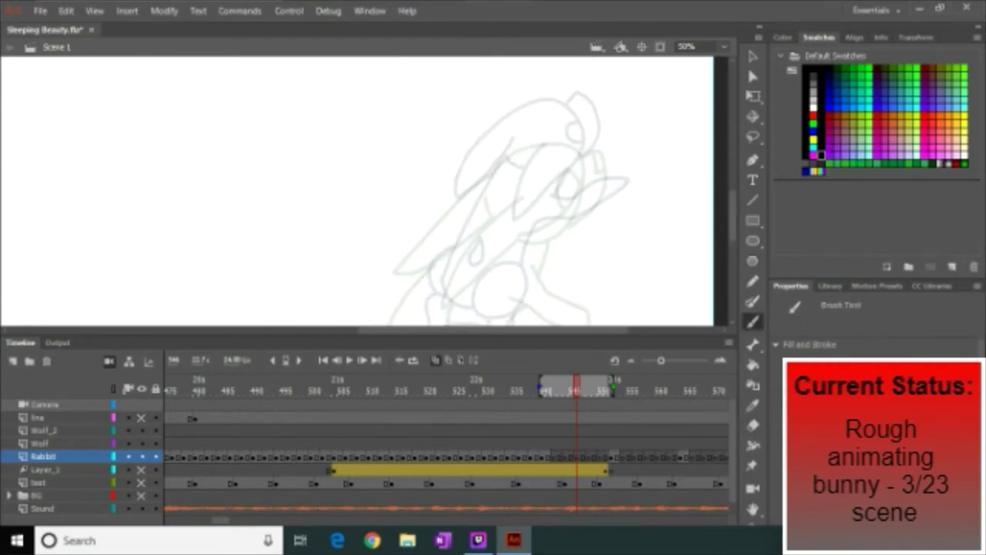
left_click_drag(531, 135, 514, 143)
mouse_move(570, 158)
left_mouse_down()
mouse_move(542, 205)
mouse_move(590, 144)
left_mouse_up()
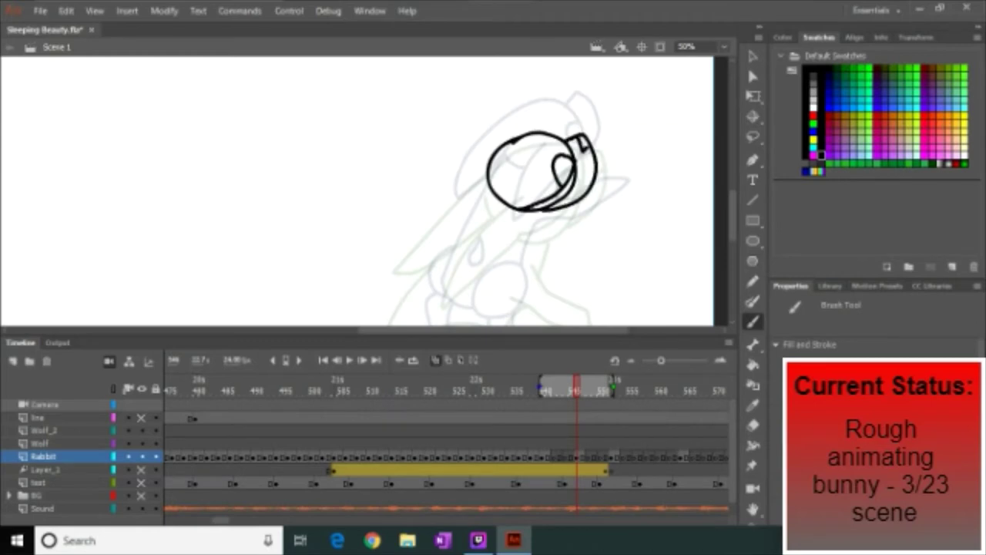
Draw two ears trailing behind the head on frame 546 and shorten them by erasing and redrawing the tips.
left_click_drag(493, 161, 395, 261)
left_click_drag(510, 202, 441, 300)
key("e")
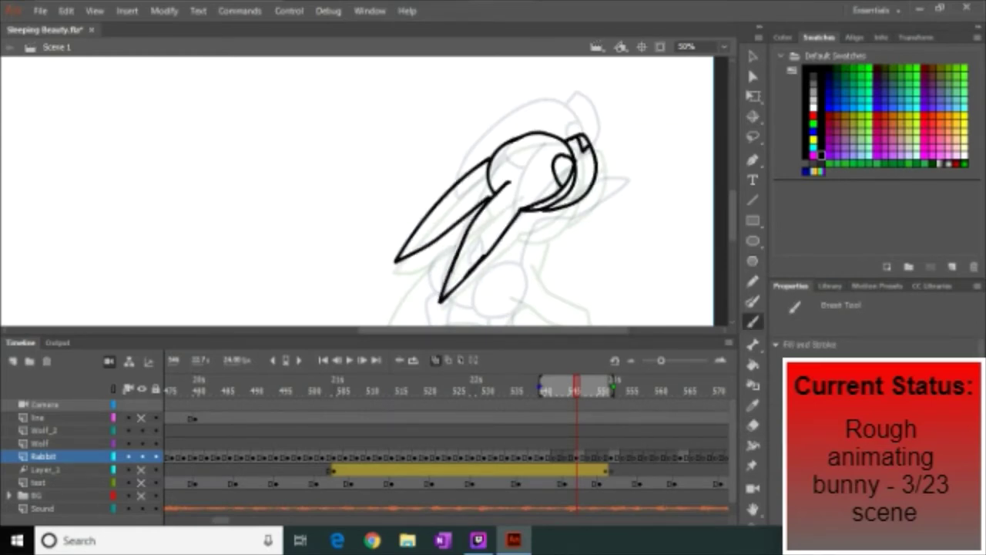
mouse_move(394, 260)
left_mouse_down()
mouse_move(428, 235)
mouse_move(444, 297)
left_mouse_up()
key("b")
key("e")
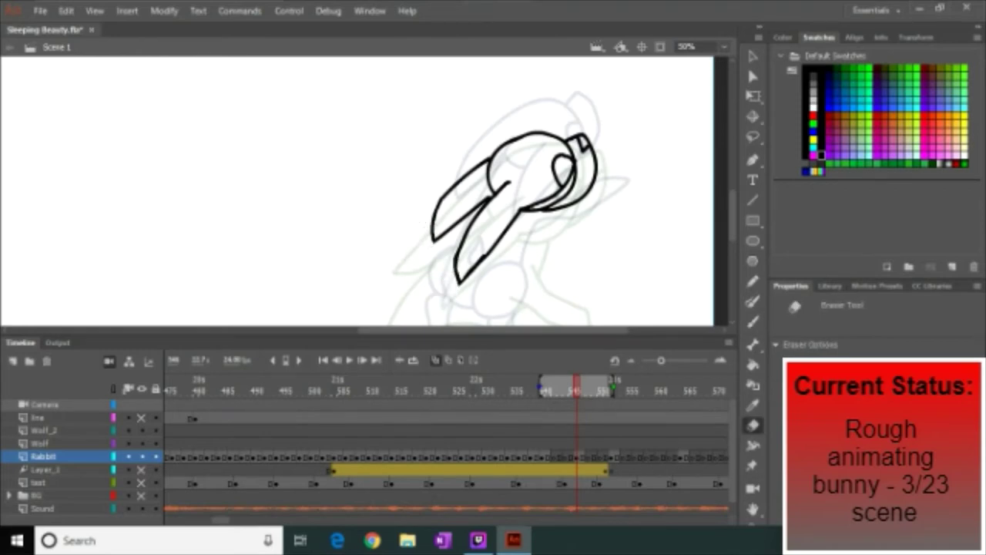
Draw the body outline and round haunch below the head on frame 546, erasing the lines overlapping inside the haunch.
scroll(358, 190, "down", 2)
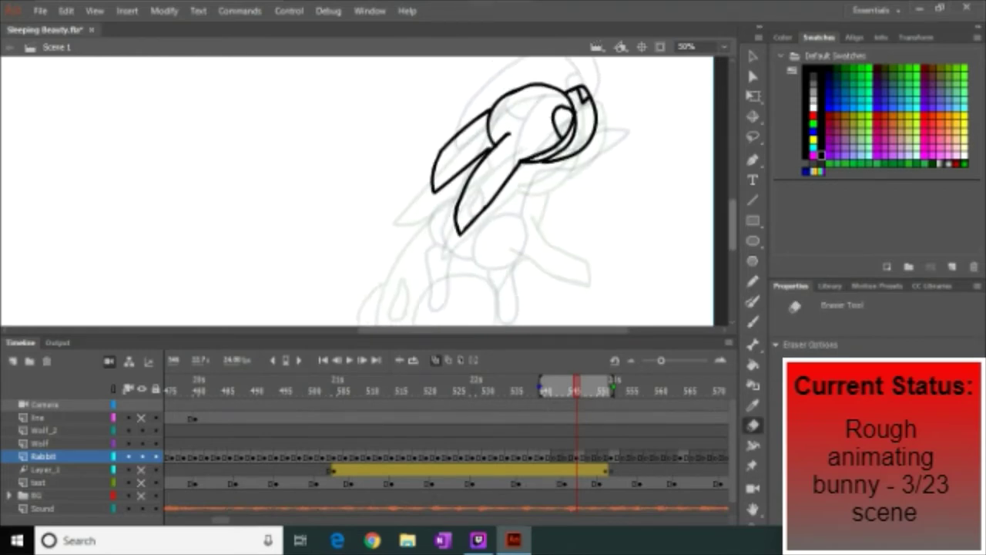
key("b")
left_click_drag(461, 123, 546, 117)
key("e")
key("b")
left_click_drag(471, 208, 466, 210)
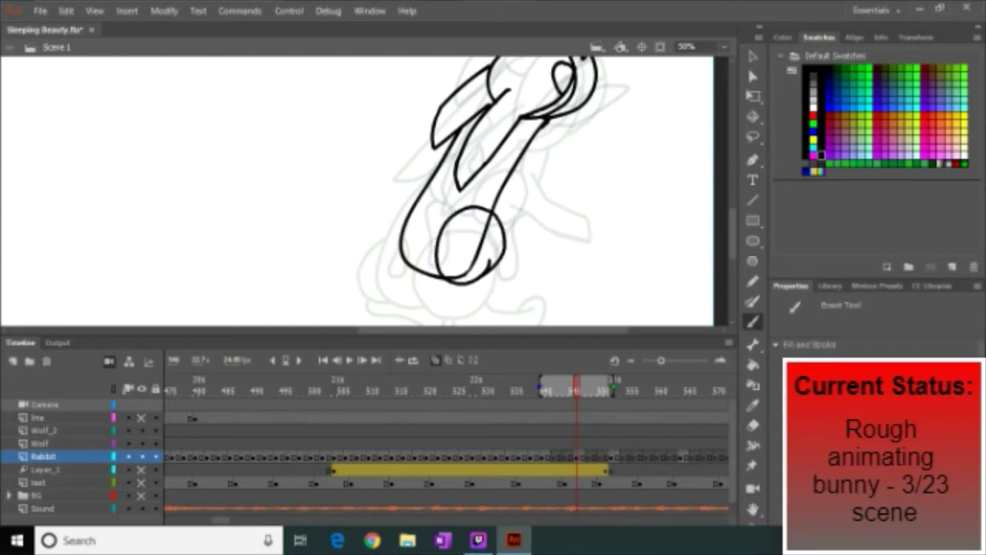
key("e")
left_click_drag(487, 270, 475, 254)
Draw the small oval tail, the far haunch and the hind feet on the frame 546 rabbit.
key("b")
mouse_move(414, 203)
left_mouse_down()
mouse_move(423, 275)
mouse_move(447, 290)
left_mouse_up()
left_click_drag(574, 197, 493, 291)
Draw the foreleg from the chest down to the raised hind foot, erasing the first version and redrawing it.
left_click_drag(534, 127, 571, 194)
left_click_drag(515, 154, 548, 202)
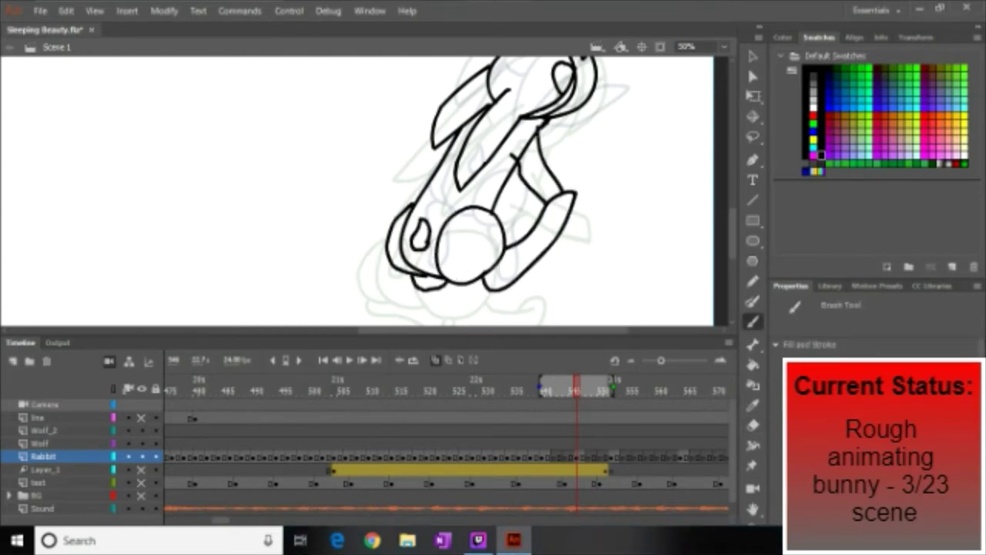
key("e")
key("comma")
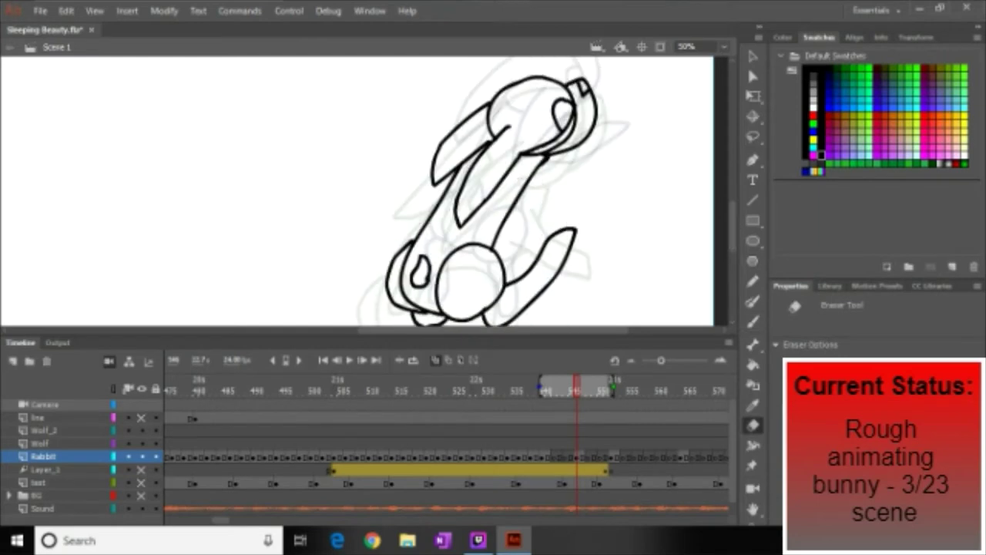
key("b")
left_click_drag(537, 174, 556, 230)
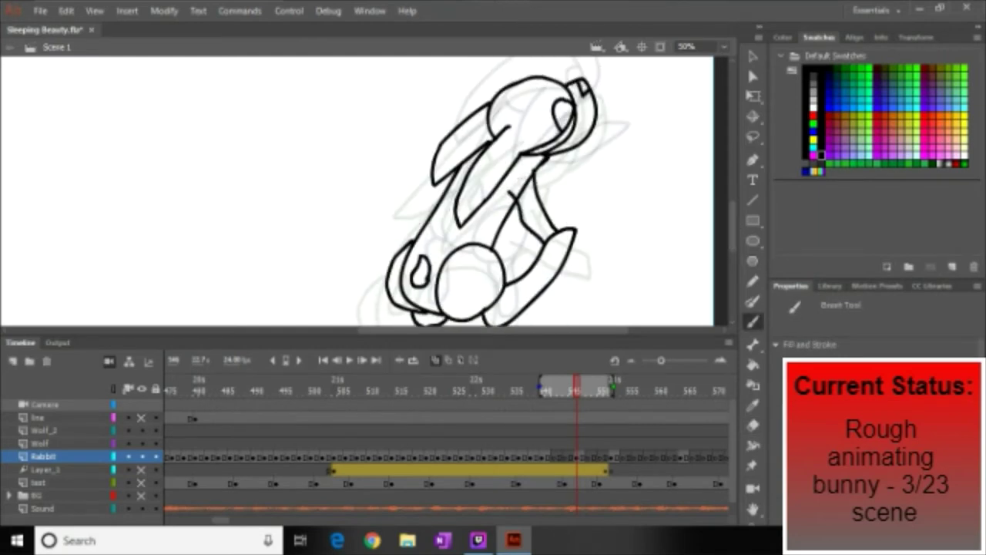
key("e")
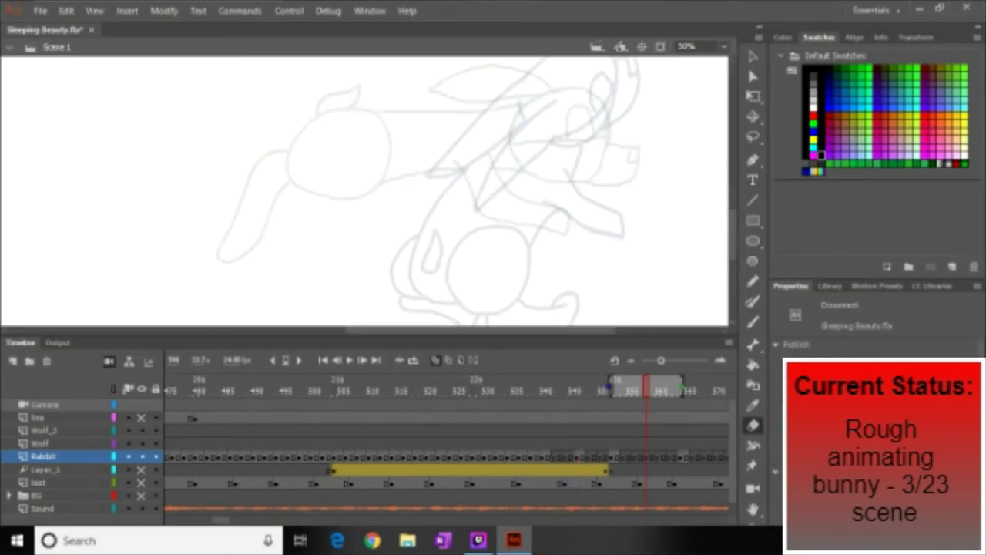
On frame 558, draw the leaping rabbit's round head with its eye, cheek line and muzzle between the onion-skinned poses.
key("b")
left_click_drag(567, 103, 570, 104)
left_click_drag(516, 174, 614, 144)
mouse_move(580, 165)
left_mouse_down()
mouse_move(609, 157)
mouse_move(590, 192)
left_mouse_up()
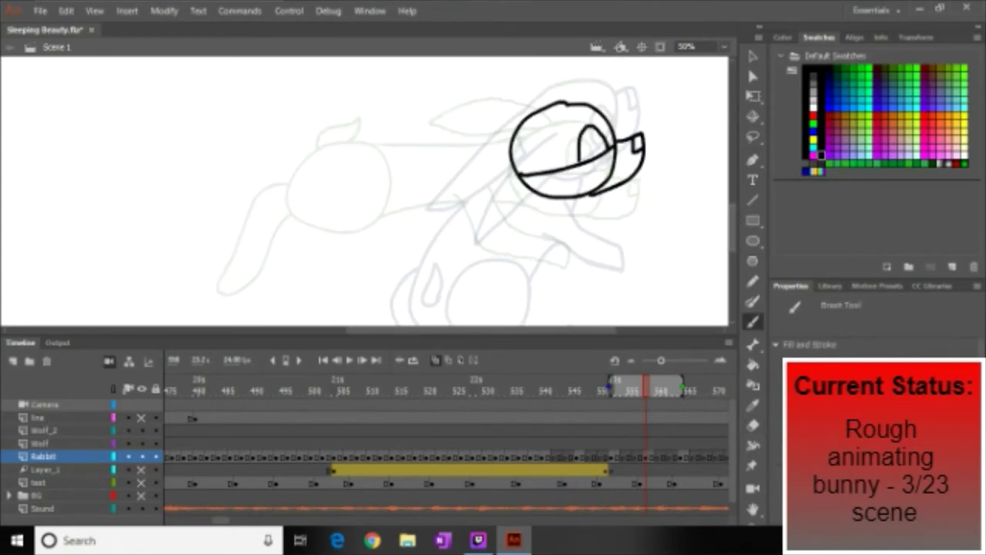
Draw the swept-back ears and the stretched body outline of the frame 558 rabbit, undoing one haunch stroke.
left_click_drag(532, 137, 405, 222)
mouse_move(530, 114)
left_mouse_down()
mouse_move(381, 163)
mouse_move(362, 261)
mouse_move(389, 171)
left_mouse_up()
scroll(386, 166, "down", 2)
left_click_drag(389, 130, 308, 223)
key("ctrl+z")
mouse_move(513, 107)
left_mouse_down()
mouse_move(324, 168)
mouse_move(328, 179)
left_mouse_up()
left_click_drag(427, 200, 393, 235)
Play back the rabbit's run and leap with the whole stage in view to check the motion.
key("Return")
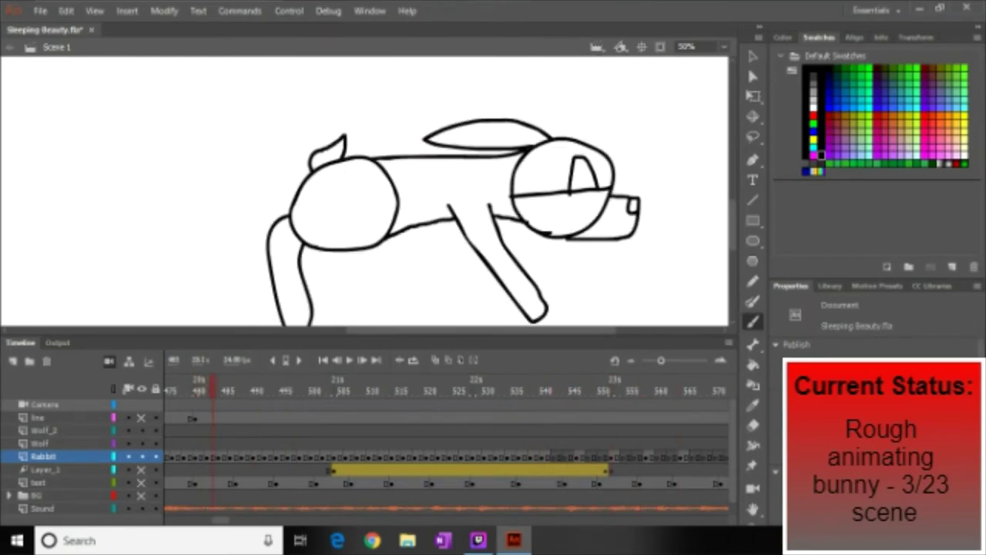
right_click(343, 456)
key("Escape")
key("ctrl+2")
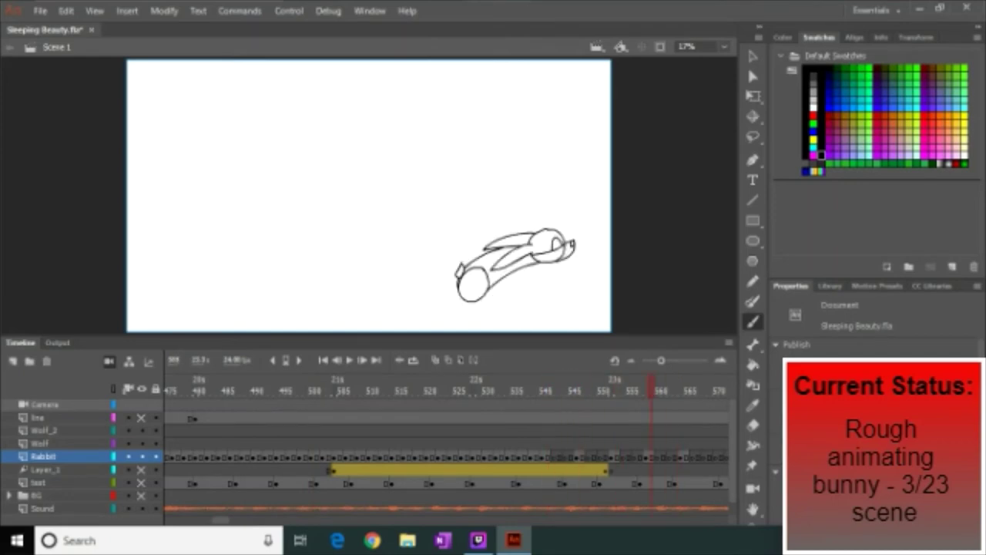
key("Return")
Add the hind legs and the outstretched foreleg to the frame 558 rabbit and erase the overlapping lines.
key("ctrl+equal")
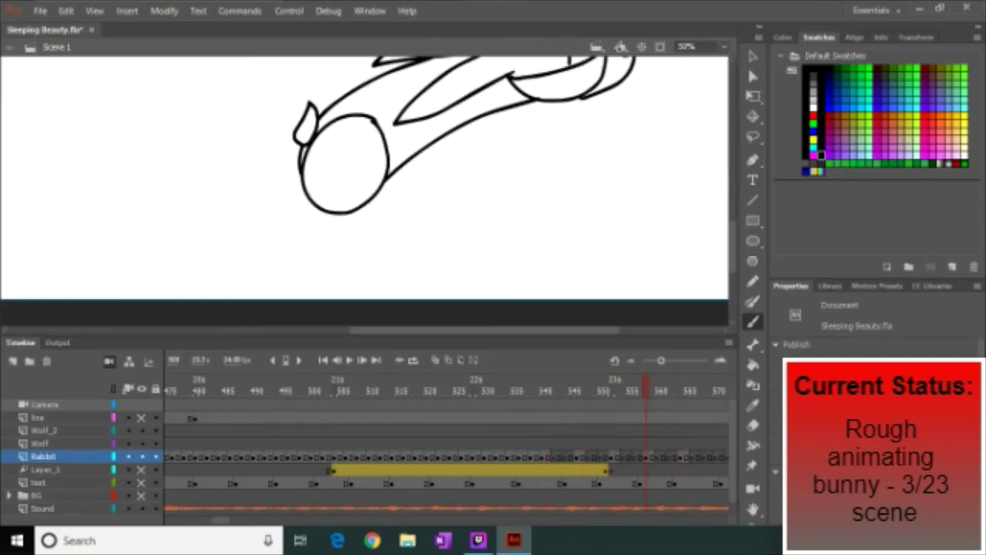
scroll(366, 189, "up", 3)
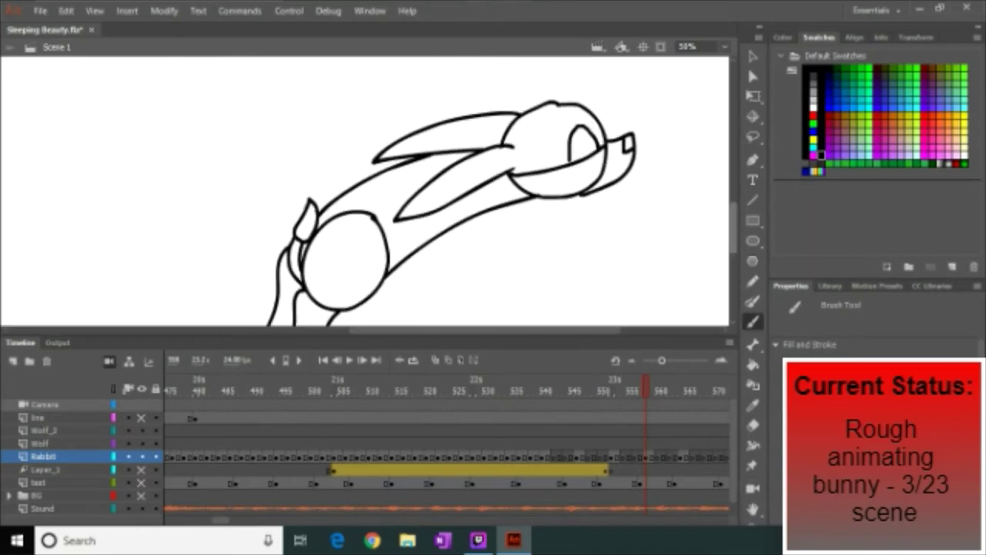
key("e")
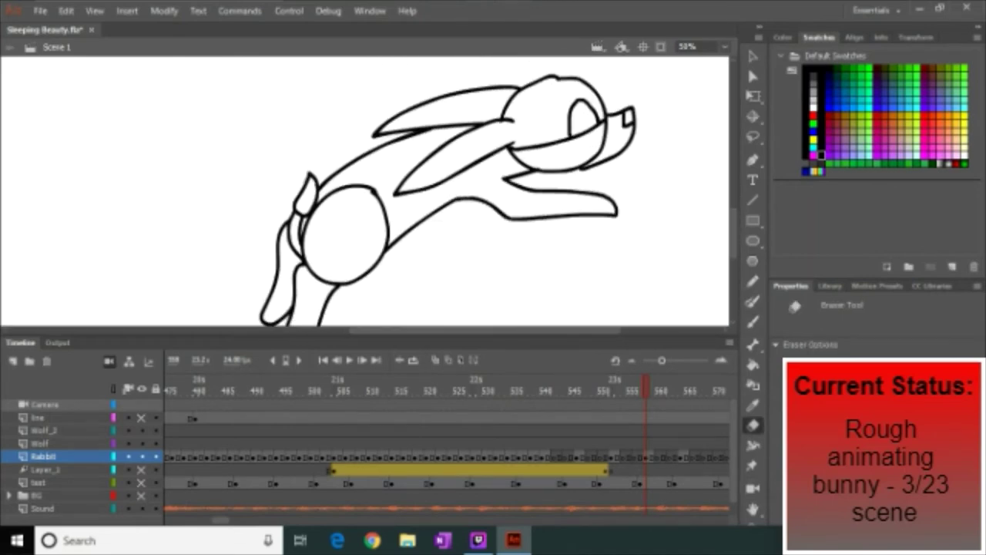
Go back to frame 543, turn on onion skinning, and draw the rabbit's round head with its eye and muzzle.
key("comma")
key("comma")
key("comma")
key("comma")
key("comma")
key("comma")
key("comma")
key("comma")
key("comma")
key("comma")
key("comma")
key("comma")
key("comma")
key("comma")
key("comma")
key("alt+shift+o")
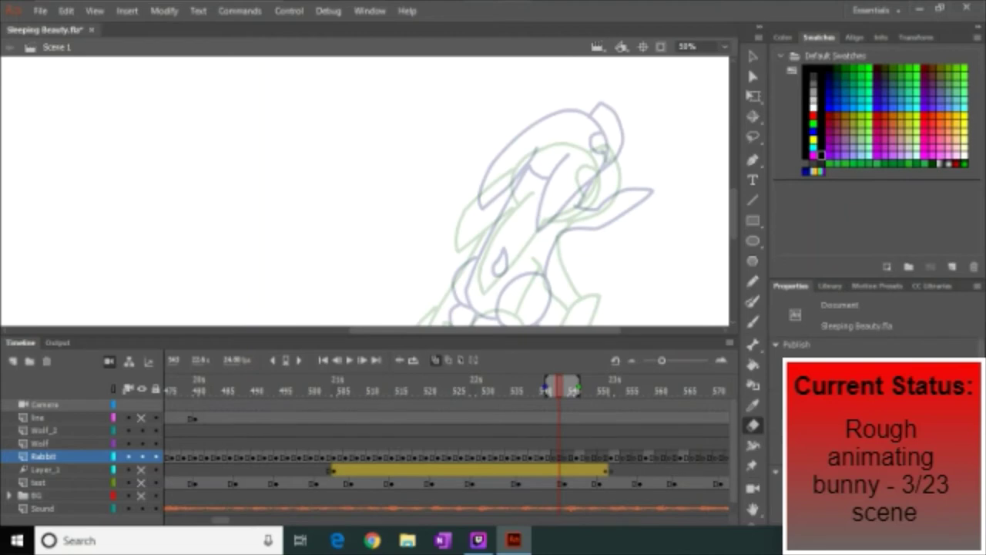
key("b")
left_click_drag(570, 130, 574, 131)
mouse_move(586, 146)
left_mouse_down()
mouse_move(587, 183)
mouse_move(612, 185)
left_mouse_up()
Draw the two drooping ears on the frame 543 rabbit and erase the head line crossing the near ear.
scroll(532, 193, "down", 1)
left_click_drag(555, 154, 501, 227)
left_click_drag(531, 131, 466, 204)
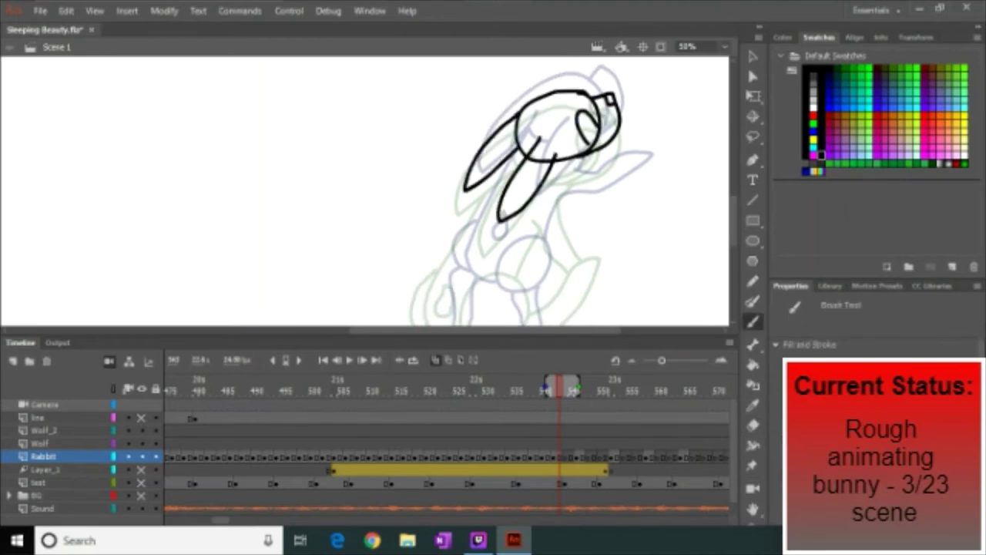
key("e")
left_click_drag(528, 158, 549, 160)
Draw the round haunch, the back line, the tail and the far haunch on the frame 543 rabbit.
scroll(531, 193, "down", 2)
key("b")
left_click_drag(505, 189, 500, 190)
key("e")
key("b")
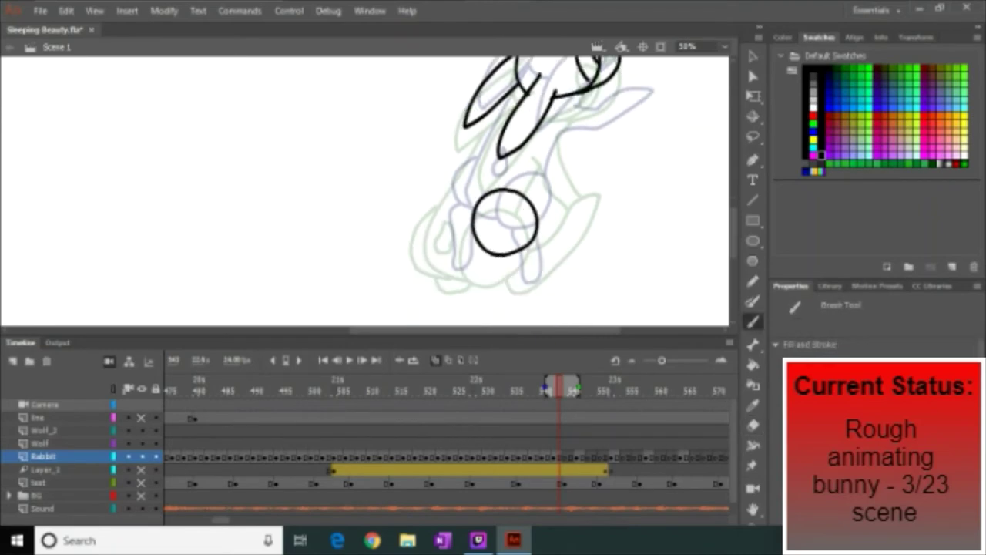
left_click_drag(485, 251, 514, 91)
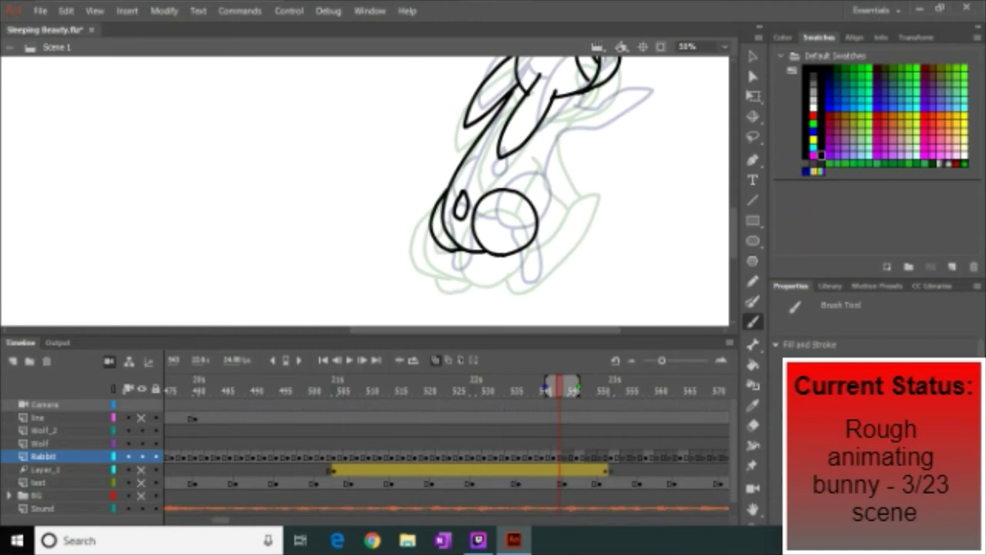
Draw the outstretched foreleg, the chest and belly lines, and both flat hind feet on the frame 543 rabbit.
scroll(532, 187, "up", 1)
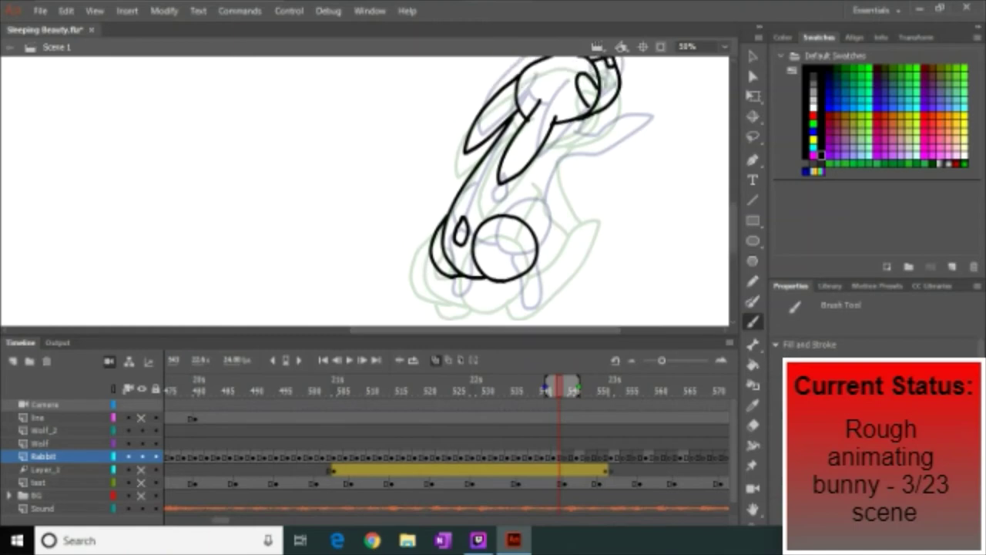
left_click_drag(572, 166, 539, 175)
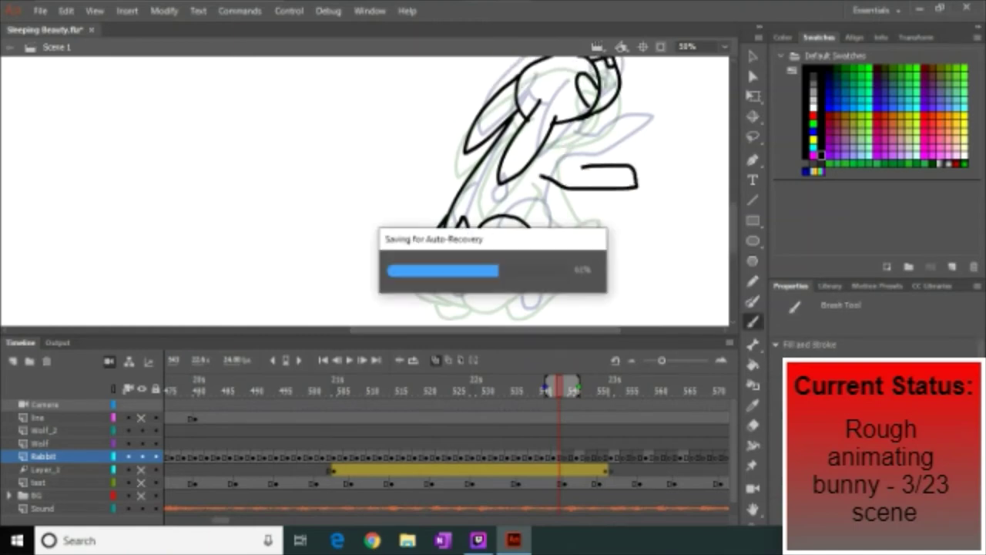
left_click_drag(563, 118, 567, 159)
scroll(531, 187, "down", 2)
left_click_drag(508, 237, 499, 254)
left_click_drag(443, 230, 482, 248)
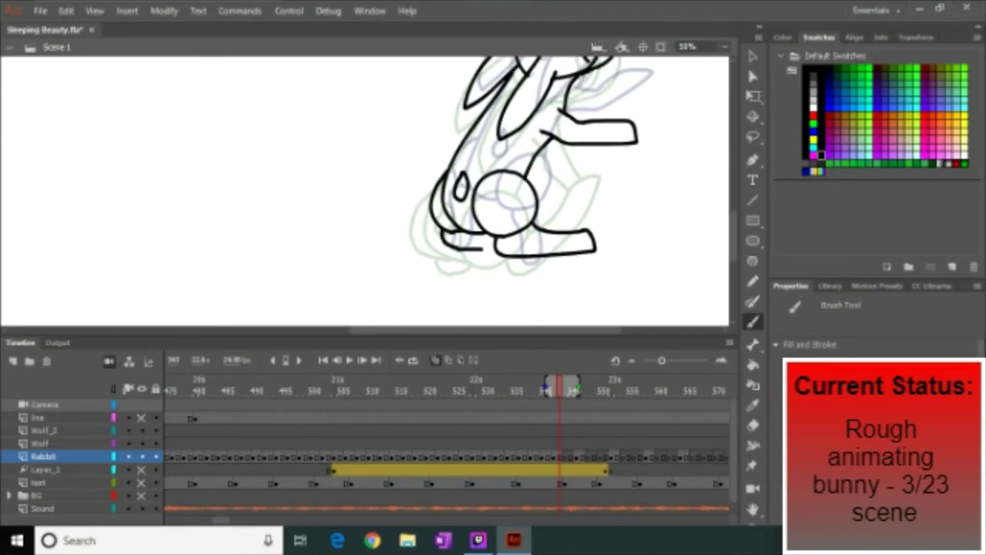
Go to frame 544 and draw the rabbit's round head with its eye and muzzle over the onion skins.
key("period")
scroll(531, 187, "up", 4)
left_click_drag(566, 116, 576, 194)
key("ctrl+z")
left_click_drag(596, 121, 613, 135)
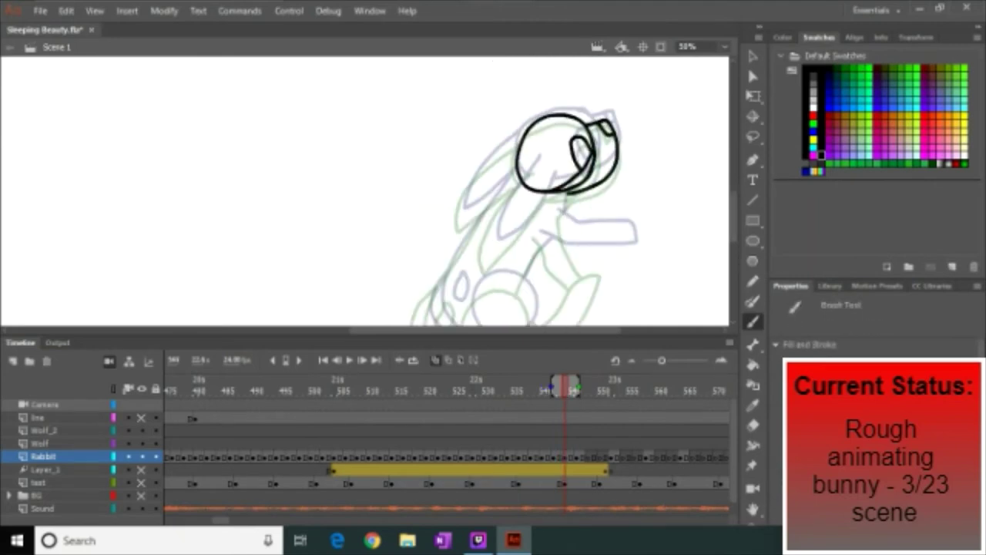
Draw the two pointed ears on the frame 544 rabbit and erase the head line crossing the near ear.
left_click_drag(530, 165, 555, 183)
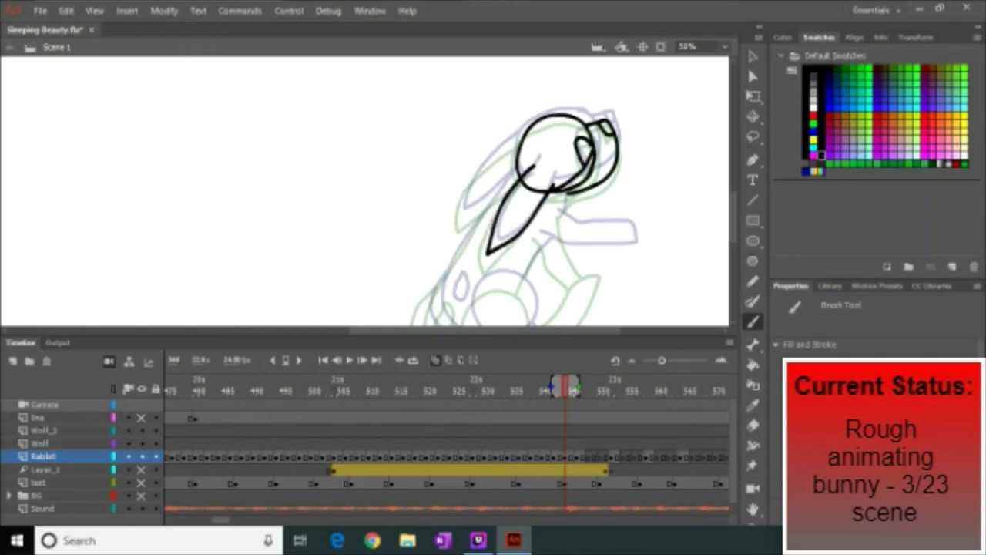
mouse_move(524, 132)
left_mouse_down()
mouse_move(471, 185)
mouse_move(460, 219)
mouse_move(502, 196)
left_mouse_up()
scroll(524, 193, "down", 3)
key("e")
key("b")
Draw the frame 544 rabbit's round haunch with its raised hind foot, the back, the tail and the far hind leg.
mouse_move(533, 235)
left_mouse_down()
mouse_move(608, 222)
mouse_move(505, 269)
left_mouse_up()
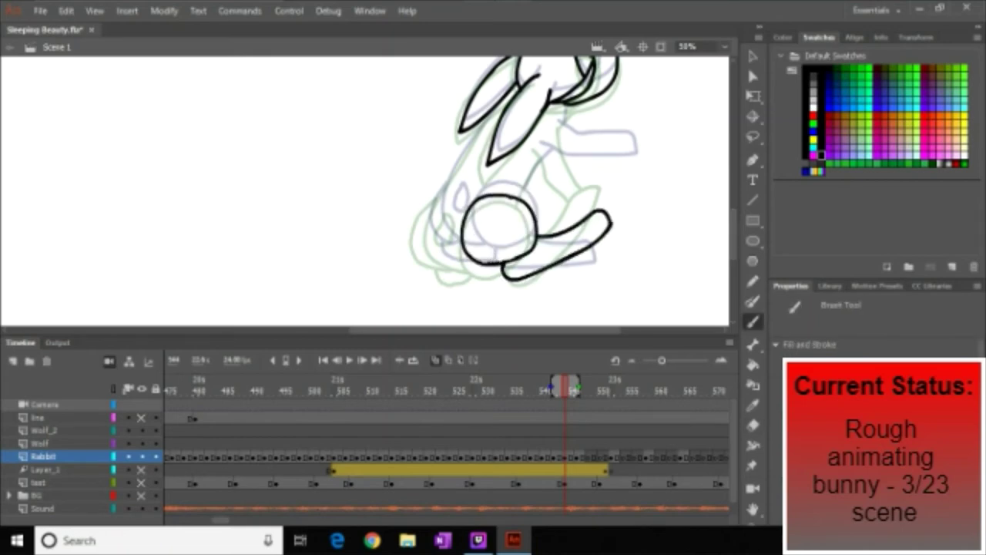
key("e")
key("b")
left_click_drag(453, 194, 452, 198)
left_click_drag(495, 119, 465, 258)
left_click_drag(439, 186, 432, 197)
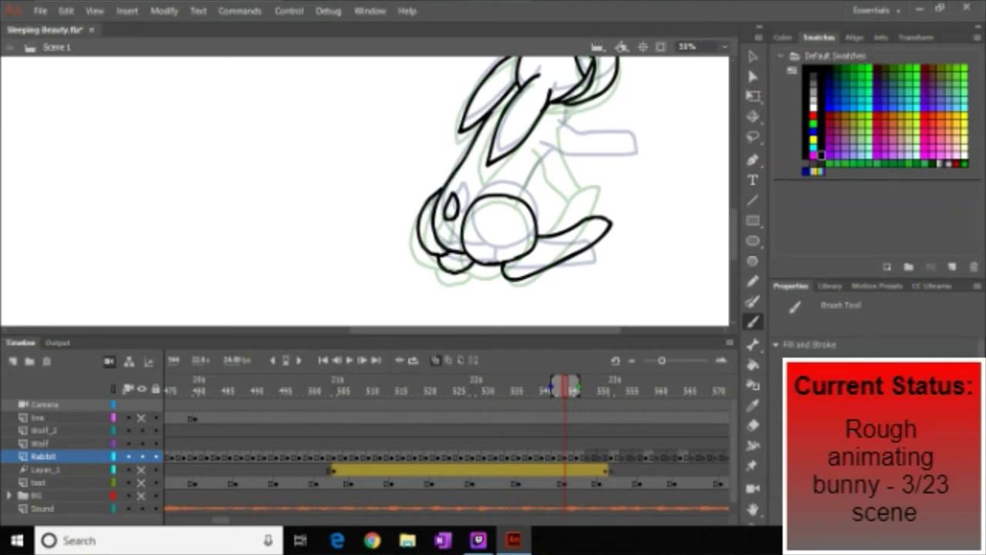
left_click_drag(440, 259, 483, 270)
Draw the bent foreleg with its paw and the chest line on the frame 544 rabbit.
left_click_drag(556, 129, 628, 159)
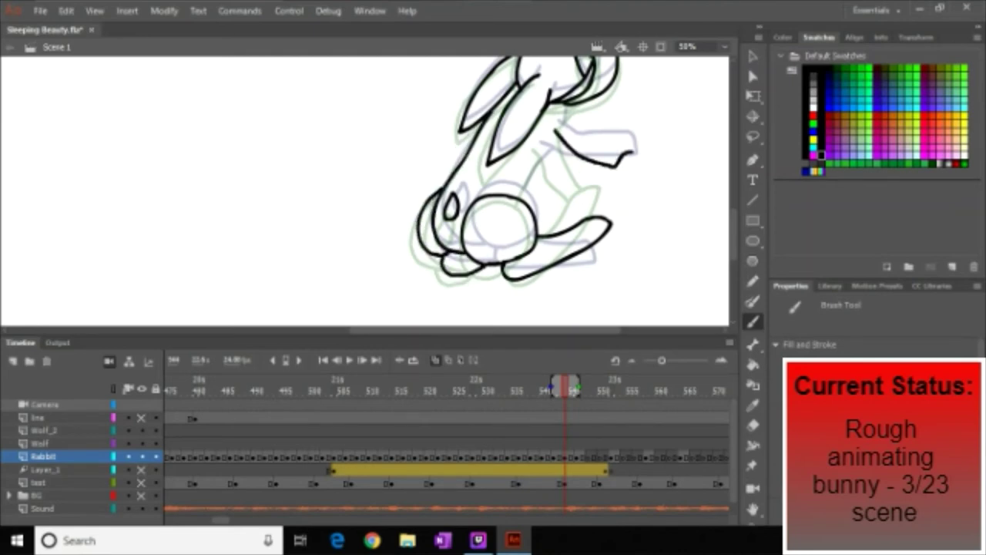
left_click_drag(534, 154, 618, 188)
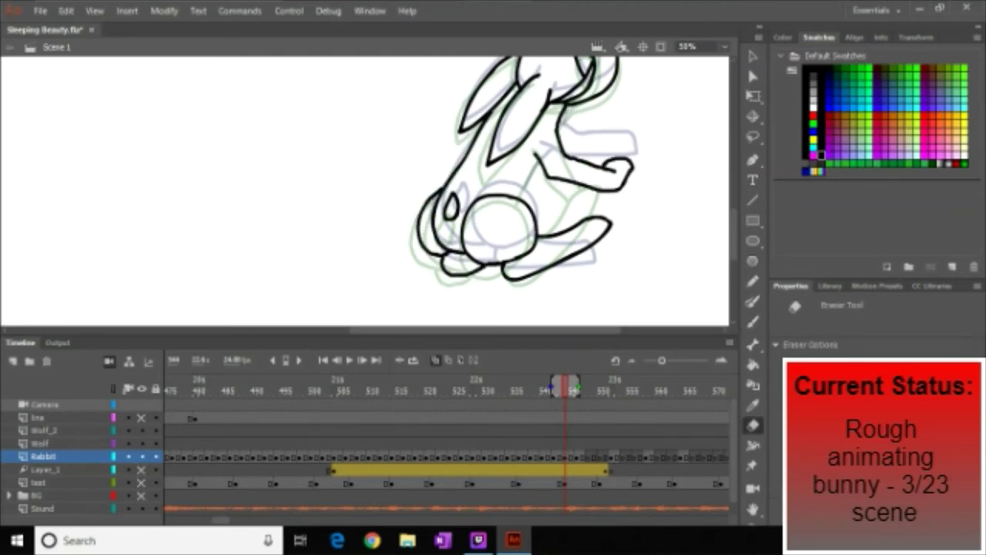
Turn off onion skinning and flip back and forth through the preceding frames to check the rabbit's motion.
key("alt+shift+o")
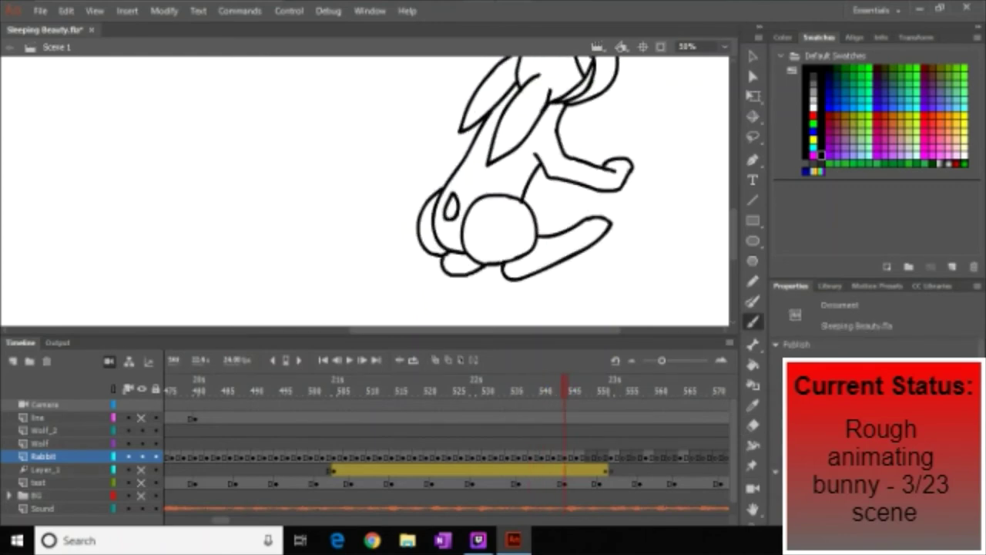
key("comma")
key("comma")
key("comma")
key("comma")
key("comma")
key("comma")
key("comma")
key("comma")
key("comma")
key("period")
key("period")
key("period")
key("period")
key("period")
key("period")
key("period")
key("period")
Inspect the frame 539 rabbit with onion skinning on, and shift the whole frame 542 rabbit slightly upward.
key("alt+shift+o")
key("ctrl+a")
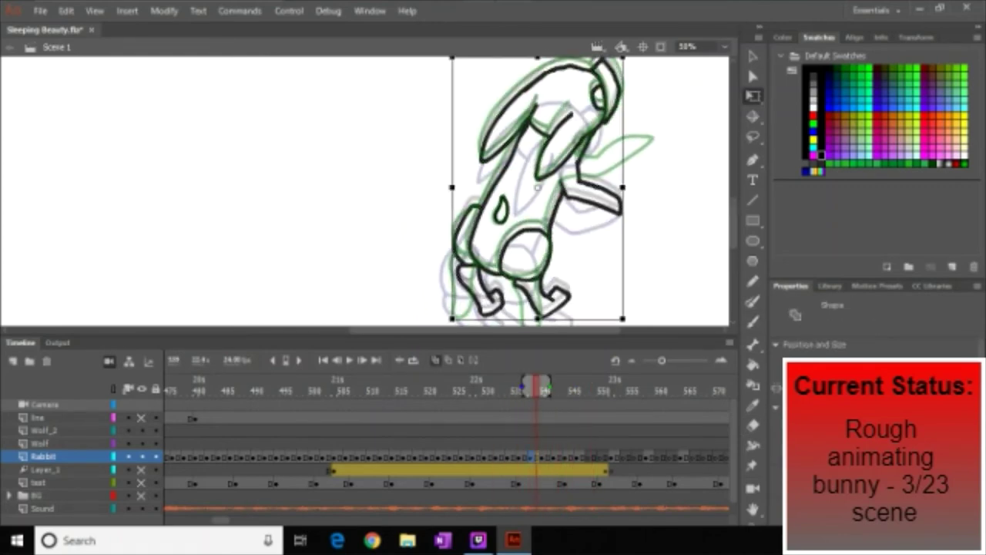
key("ctrl+shift+a")
key("alt+shift+o")
key("period")
key("period")
key("period")
key("alt+shift+o")
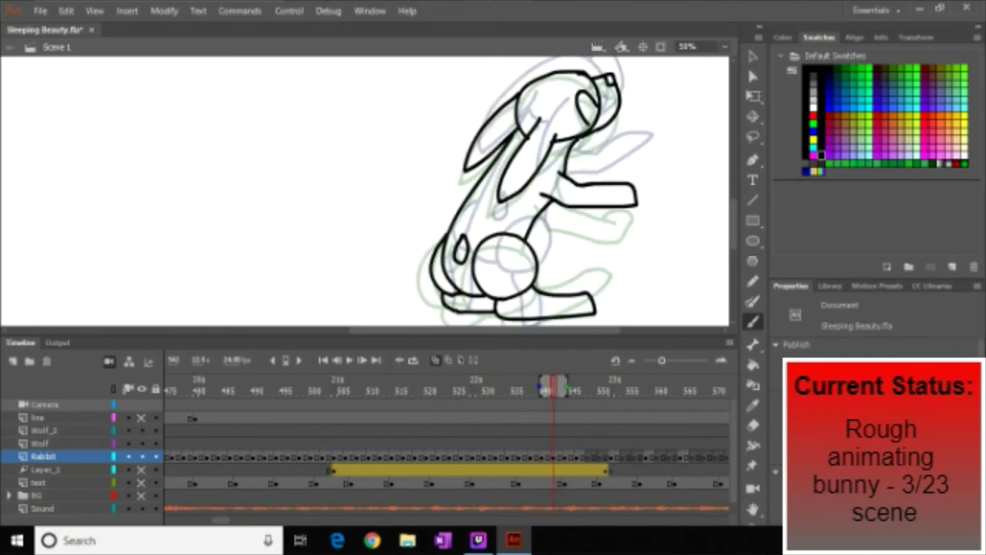
key("ctrl+a")
key("q")
key("ctrl+shift+a")
key("b")
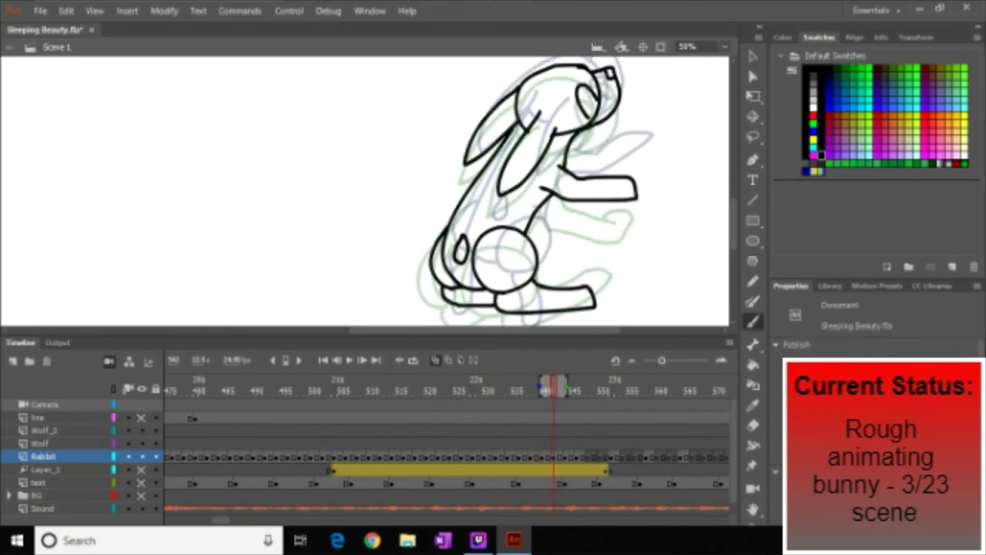
Turn off onion skinning and flip between the neighbouring frames to check the adjusted rabbit's motion.
key("alt+shift+o")
key("comma")
key("period")
key("comma")
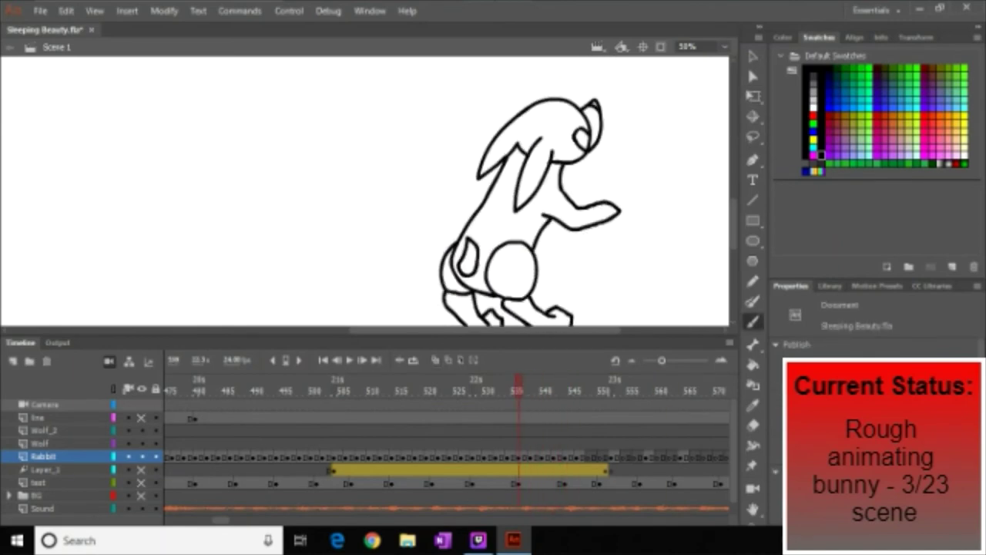
Go to the blank frame 548, turn on onion skinning, and draw the rabbit's head with its eye and muzzle.
key("period")
key("period")
key("period")
key("F7")
key("alt+shift+o")
key("ctrl+z")
left_click_drag(585, 104, 540, 178)
mouse_move(594, 132)
left_mouse_down()
mouse_move(578, 116)
mouse_move(609, 158)
left_mouse_up()
Draw the two long trailing ears on the frame 548 rabbit and erase the head line crossing the near ear.
left_click_drag(539, 164, 474, 245)
key("ctrl+z")
key("ctrl+z")
mouse_move(510, 126)
left_mouse_down()
mouse_move(535, 164)
mouse_move(435, 216)
left_mouse_up()
key("ctrl+z")
key("e")
key("b")
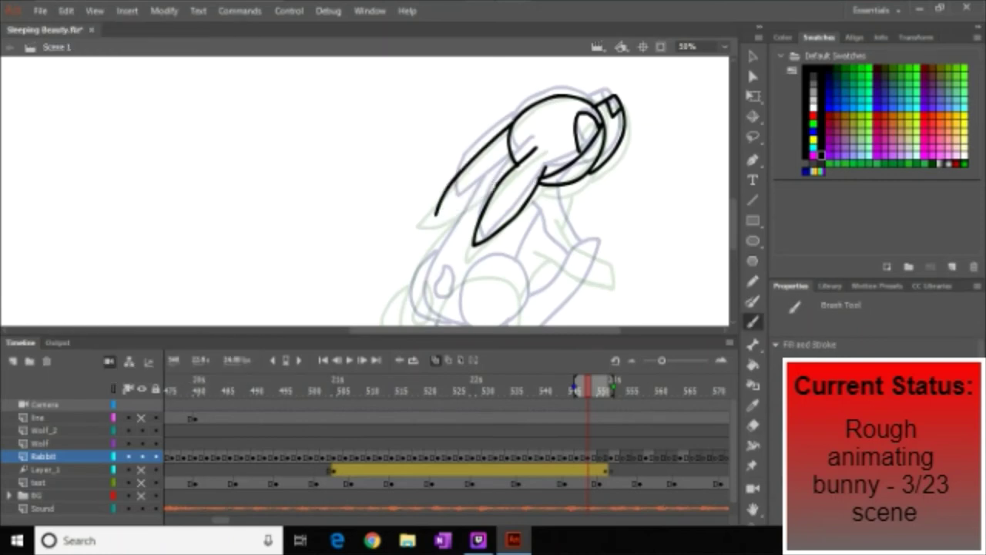
Draw the round haunch, the forward-reaching hind leg and the chest line on the frame 548 rabbit.
scroll(486, 208, "down", 2)
left_click_drag(485, 173, 490, 251)
key("e")
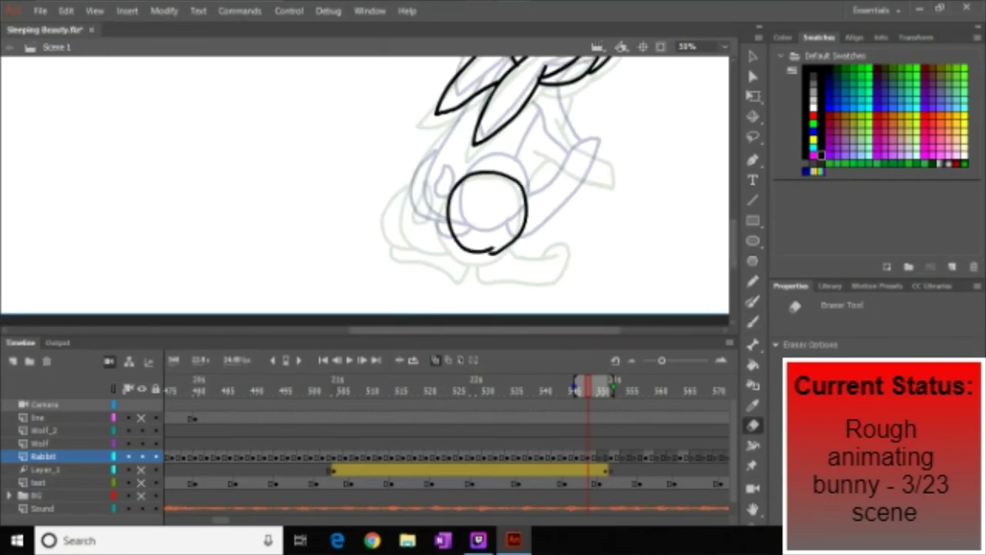
key("b")
key("ctrl+z")
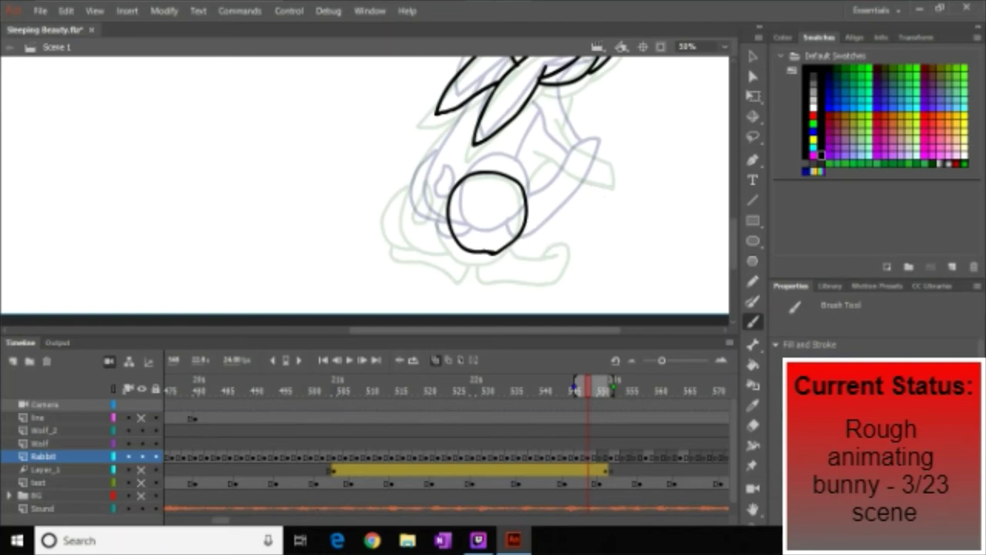
left_click_drag(526, 222, 493, 262)
scroll(485, 192, "up", 1)
left_click_drag(577, 100, 520, 192)
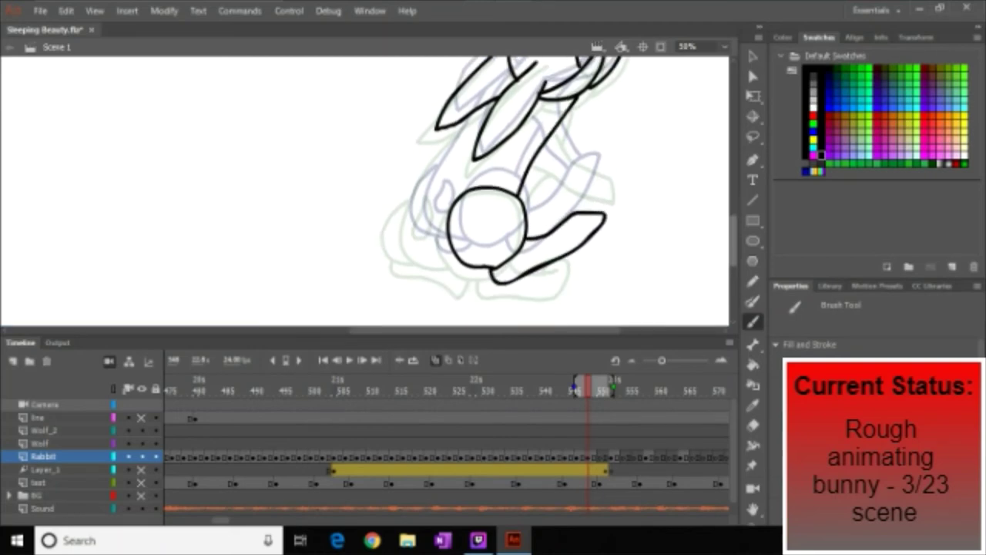
Add the back line, the tail and the far hind leg with its foot to the frame 548 rabbit.
left_click_drag(478, 114, 431, 251)
key("e")
key("b")
left_click_drag(439, 191, 435, 227)
left_click_drag(430, 249, 454, 259)
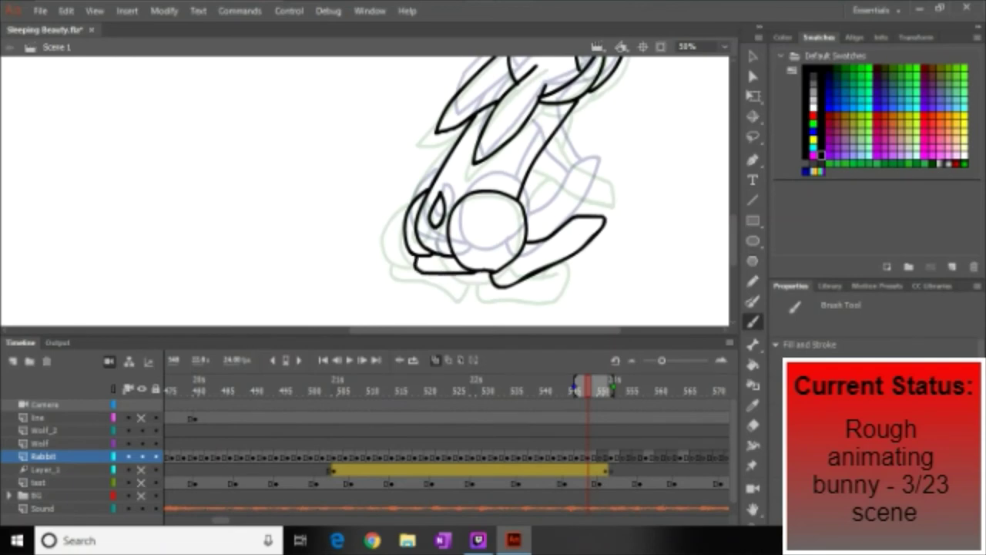
Draw the lowered foreleg with its paw on the frame 548 rabbit and erase the chest line crossing it.
scroll(501, 192, "up", 2)
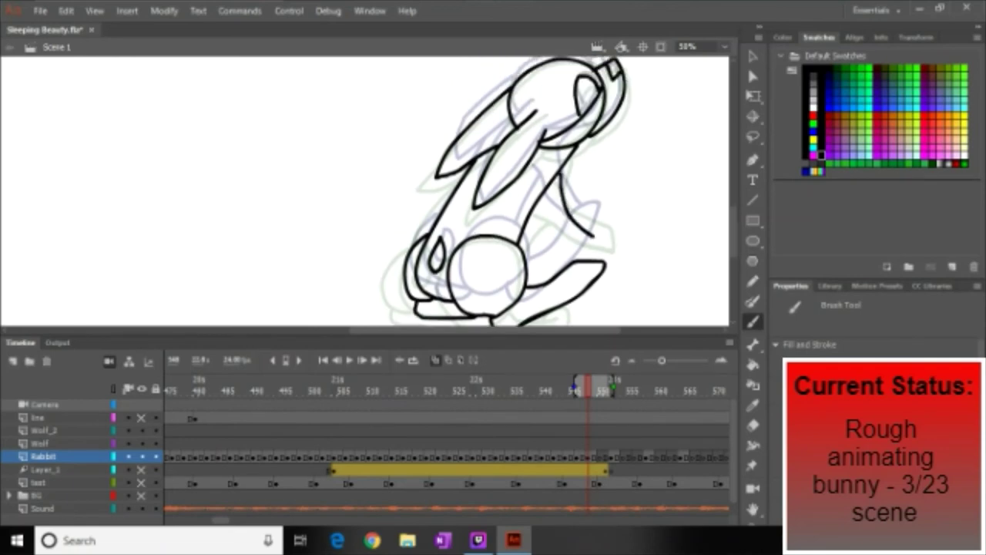
key("e")
key("b")
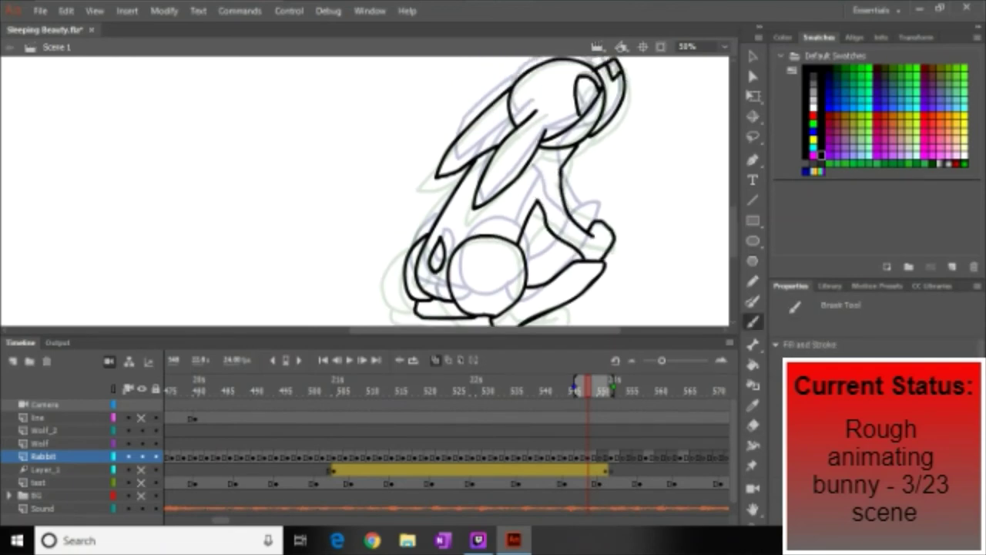
key("e")
scroll(505, 191, "down", 1)
key("b")
key("e")
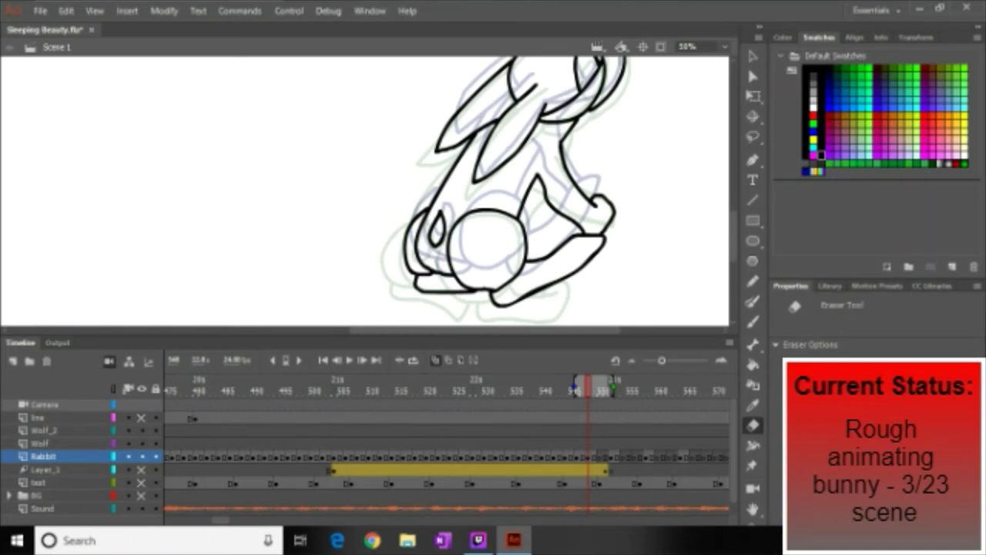
Go to frame 550 at 100% zoom and draw the rabbit's round head with its eye and muzzle.
key(".")
key(".")
key("ctrl+=")
key("b")
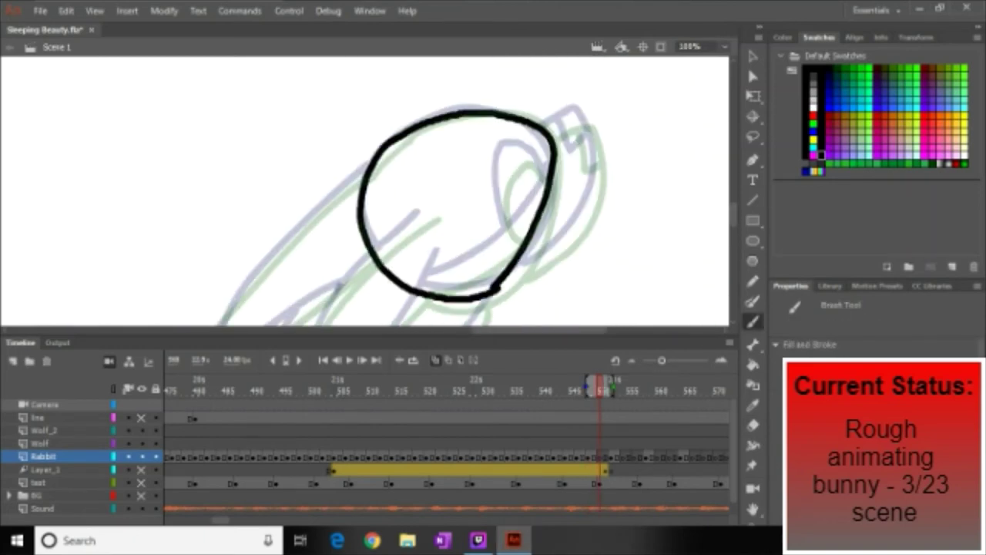
key("ctrl+z")
mouse_move(489, 297)
left_mouse_down()
mouse_move(535, 260)
mouse_move(552, 171)
mouse_move(512, 232)
left_mouse_up()
left_click_drag(552, 124, 532, 274)
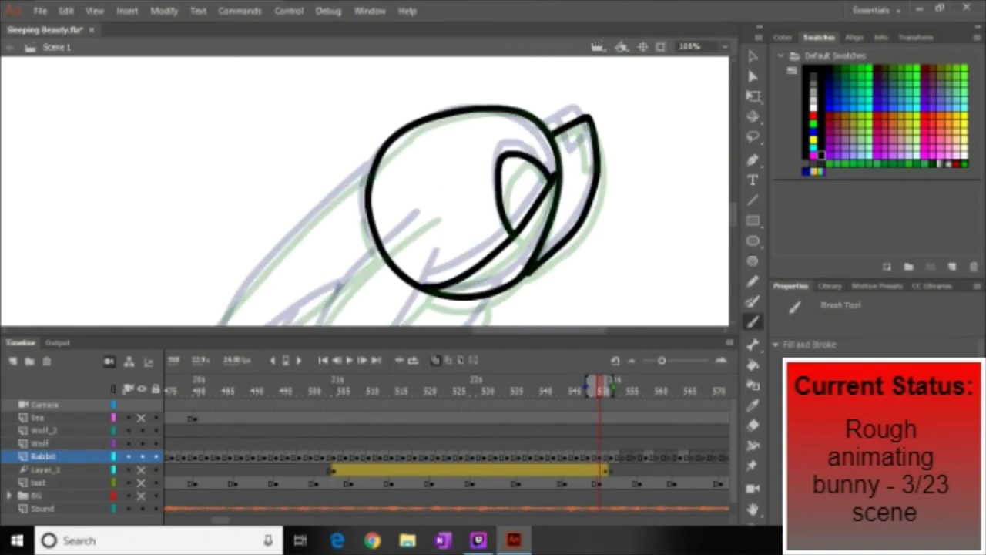
Draw the near and far ears on the frame 550 rabbit and erase the head line crossing the near ear.
scroll(366, 192, "down", 3)
left_click_drag(418, 149, 302, 214)
left_click_drag(363, 209, 286, 297)
left_click_drag(441, 146, 440, 171)
key("e")
left_click_drag(381, 140, 431, 193)
scroll(366, 193, "up", 1)
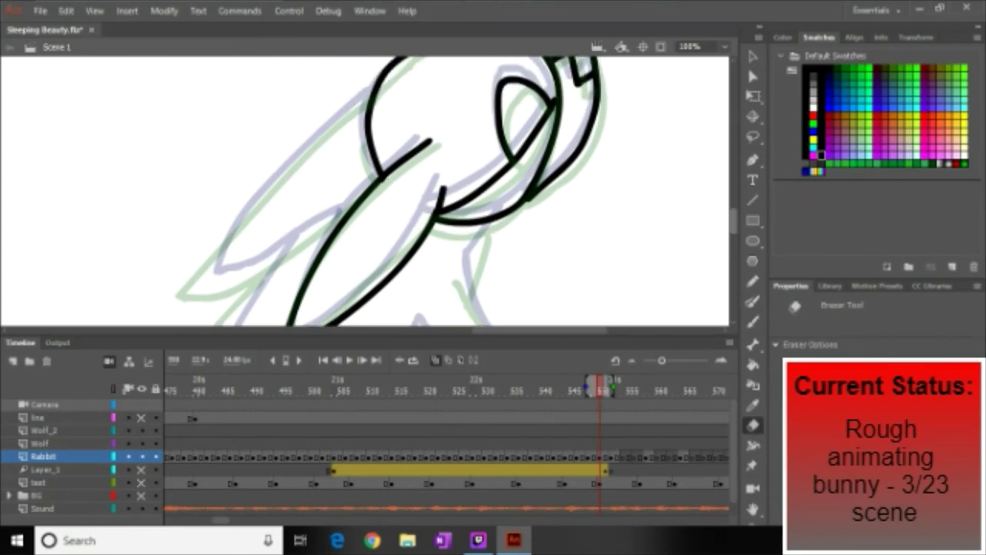
key("b")
left_click_drag(376, 84, 368, 189)
scroll(451, 191, "up", 1)
Draw the round haunch, the forward hind leg with its curled foot, and the back line on the frame 550 rabbit.
key("e")
left_click_drag(309, 245, 339, 239)
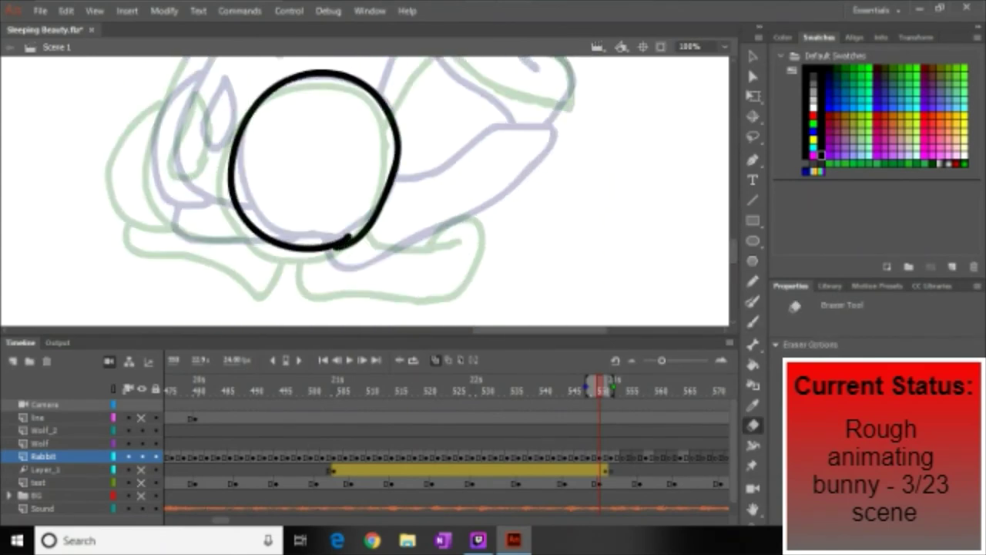
mouse_move(385, 209)
left_mouse_down()
mouse_move(485, 187)
mouse_move(493, 246)
left_mouse_up()
scroll(366, 193, "up", 3)
left_click_drag(382, 60, 284, 117)
scroll(366, 193, "up", 3)
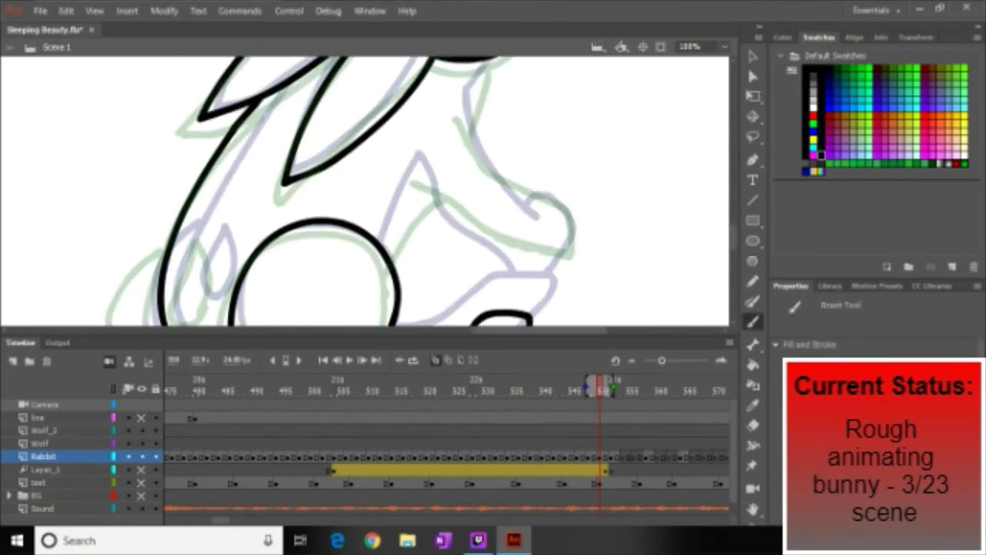
left_click_drag(200, 140, 262, 60)
Draw the frame 550 rabbit's chest line and bent foreleg, and erase the chest line crossing the leg.
scroll(365, 192, "down", 3)
left_click_drag(493, 77, 385, 270)
scroll(366, 193, "up", 3)
left_click_drag(470, 127, 529, 214)
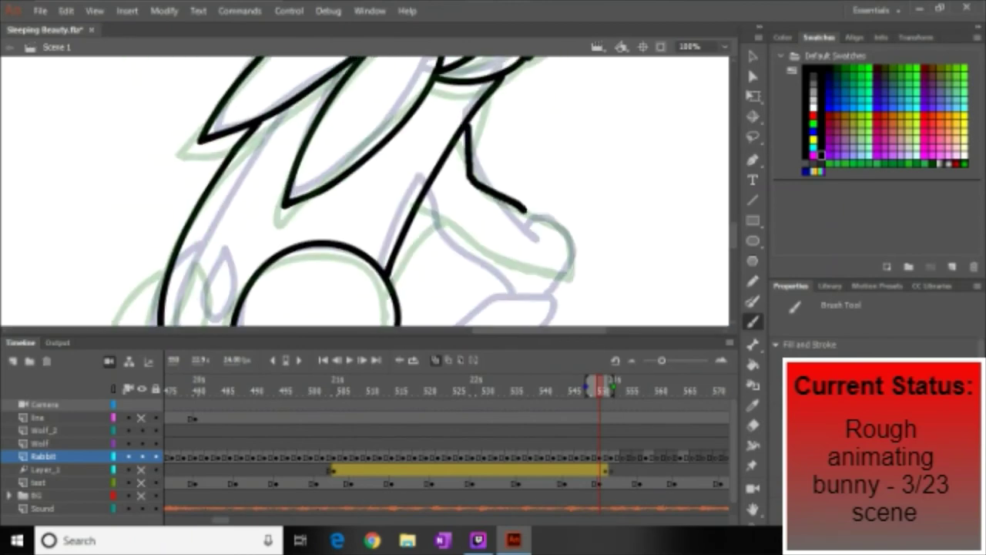
left_click_drag(422, 191, 566, 286)
key("e")
left_click_drag(455, 139, 420, 196)
Add the tail, the far haunch and the far hind foot to the frame 550 rabbit.
key("b")
scroll(366, 192, "up", 3)
scroll(366, 193, "down", 5)
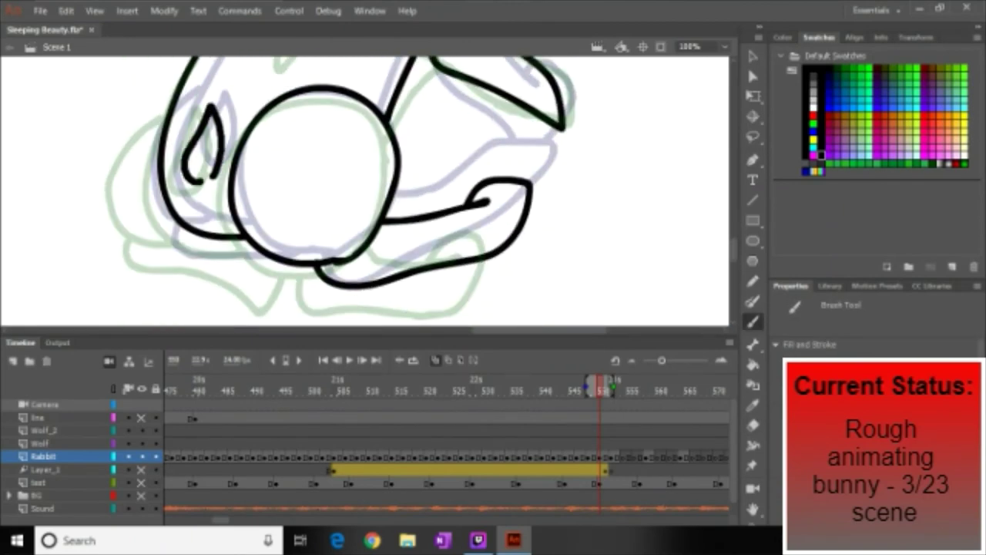
left_click_drag(131, 231, 193, 96)
scroll(365, 193, "down", 3)
left_click_drag(158, 193, 285, 239)
left_click_drag(281, 223, 314, 240)
Show the whole stage without onion skinning and step through the frames to check the rabbit's motion.
key("ctrl+2")
key("period")
key("period")
key("period")
key("period")
key("period")
key("period")
key("period")
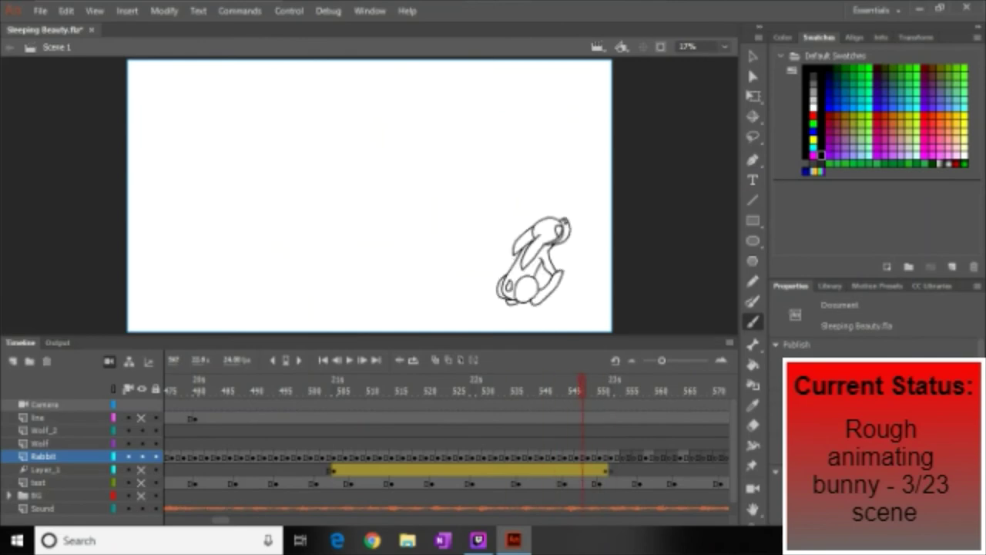
Turn on onion skinning at frame 554 and draw the rabbit's round head with a curved cheek line.
left_click(724, 46)
left_click(693, 146)
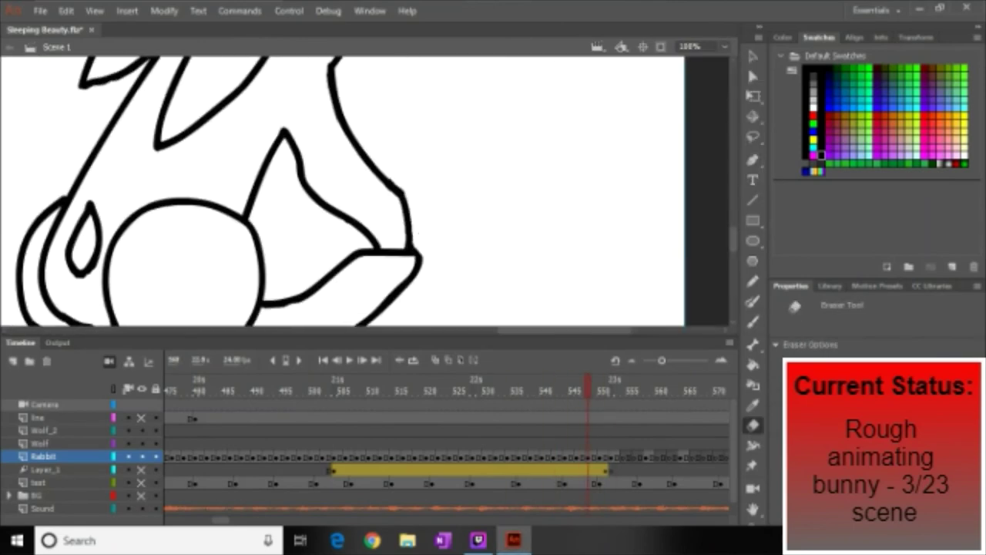
key("ctrl+2")
key("period")
key("period")
key("period")
key("period")
key("period")
key("period")
key("period")
key("period")
left_click(435, 360)
mouse_move(578, 114)
left_mouse_down()
mouse_move(551, 202)
mouse_move(592, 143)
left_mouse_up()
left_click_drag(497, 186, 593, 150)
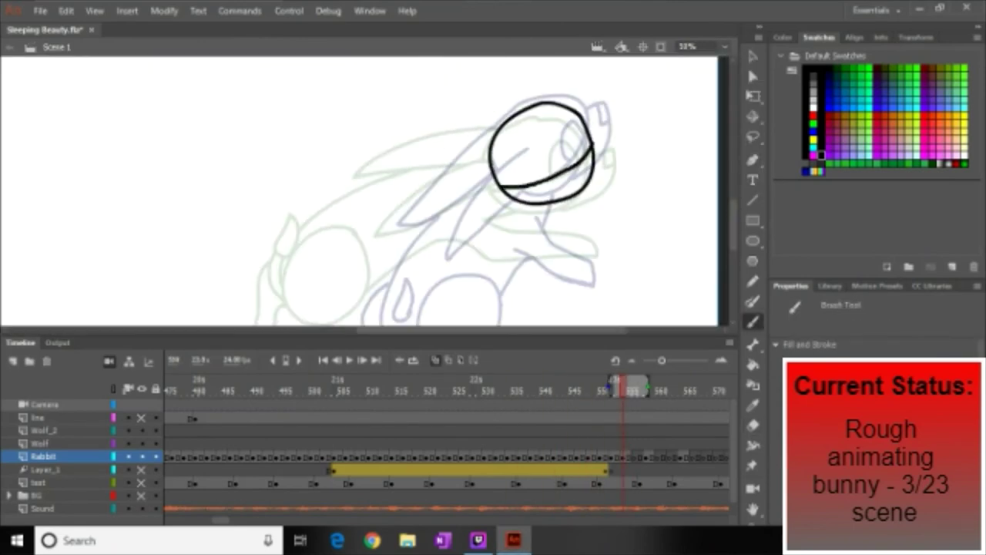
Add the eye, muzzle and two swept-back ears to the frame 554 rabbit, erasing the head outline inside the ear bases.
left_click_drag(505, 154, 510, 185)
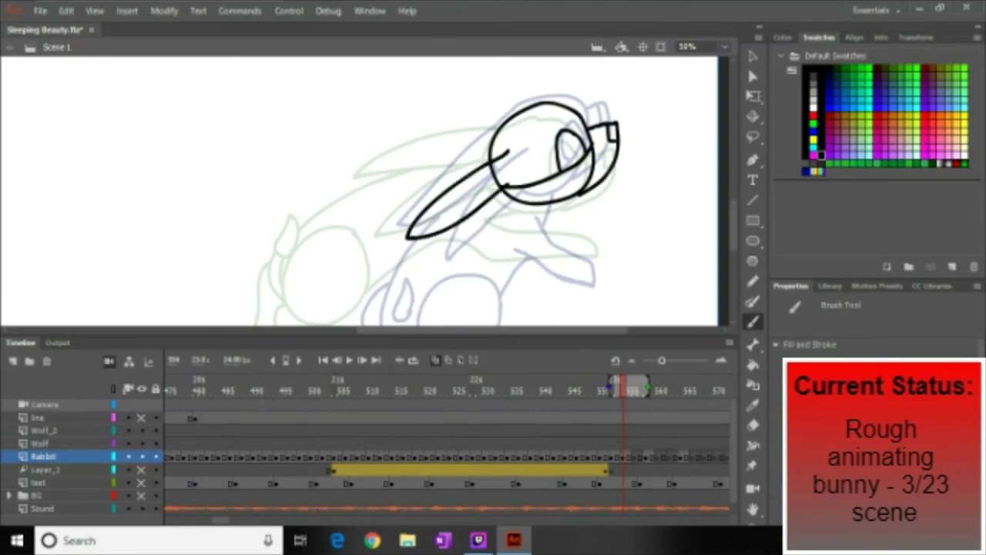
key("e")
mouse_move(500, 126)
left_mouse_down()
mouse_move(375, 195)
mouse_move(490, 164)
left_mouse_up()
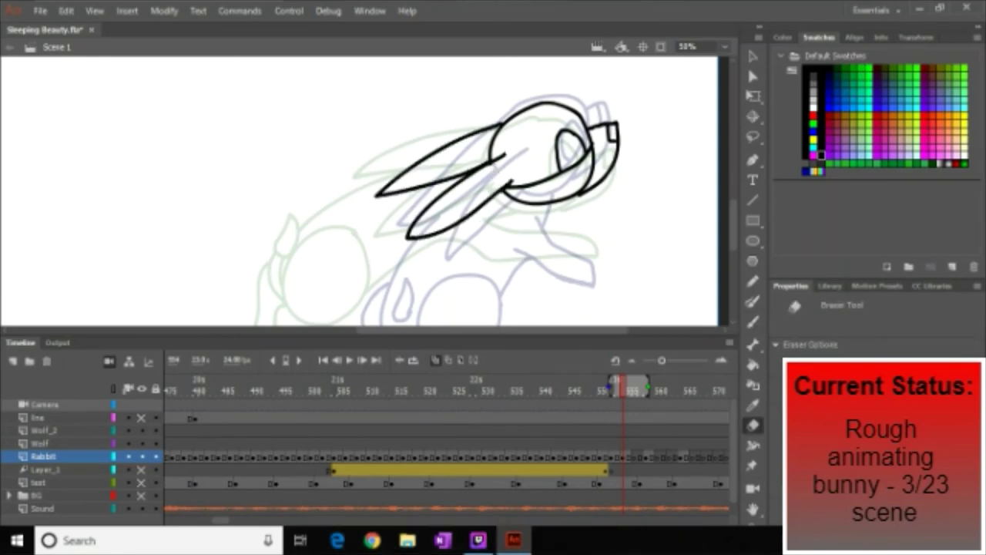
key("comma")
key("period")
left_click_drag(493, 127, 505, 145)
Draw the frame 554 rabbit's round haunch, chest line and outstretched foreleg, and erase the chest line crossing the leg.
key("b")
key("comma")
key("comma")
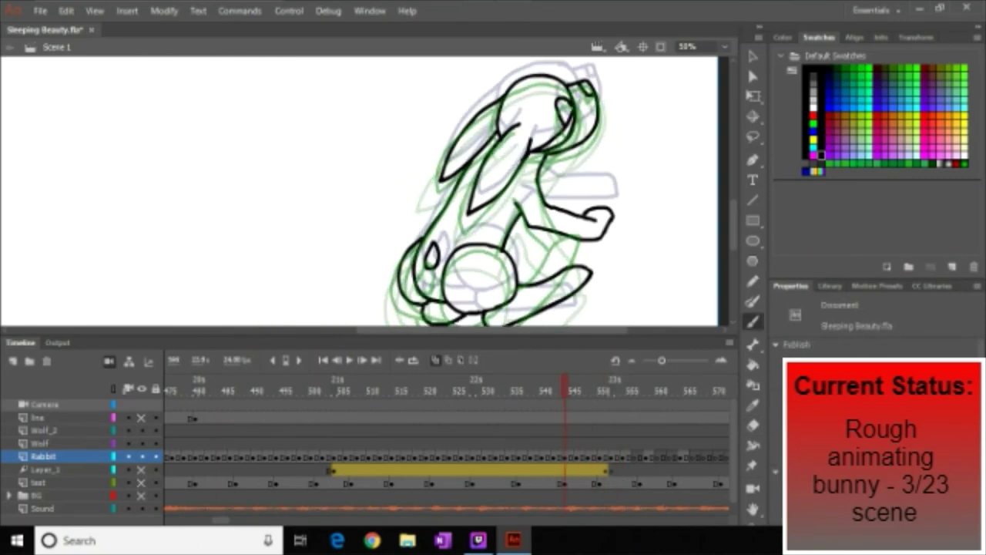
key("period")
key("period")
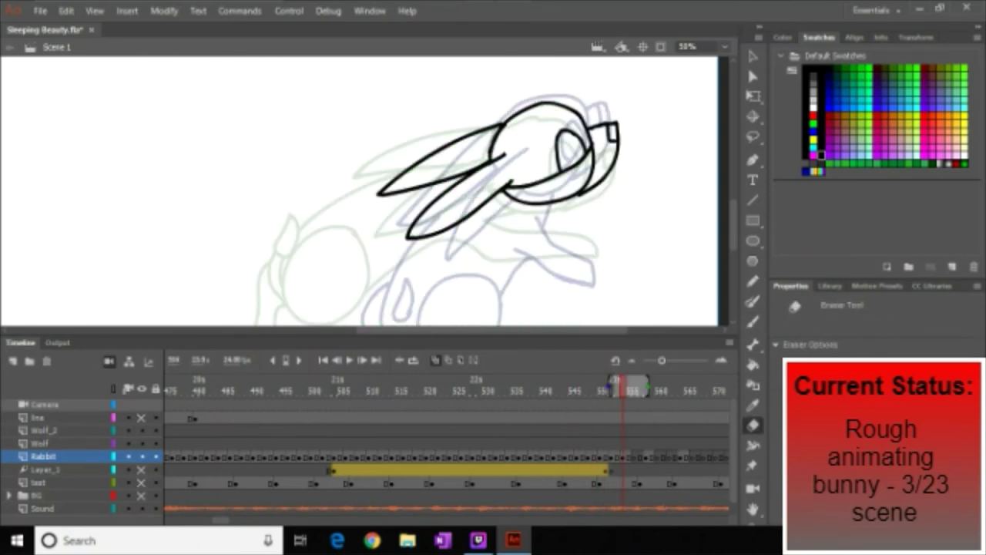
scroll(362, 193, "down", 3)
left_click_drag(445, 193, 416, 194)
key("ctrl+z")
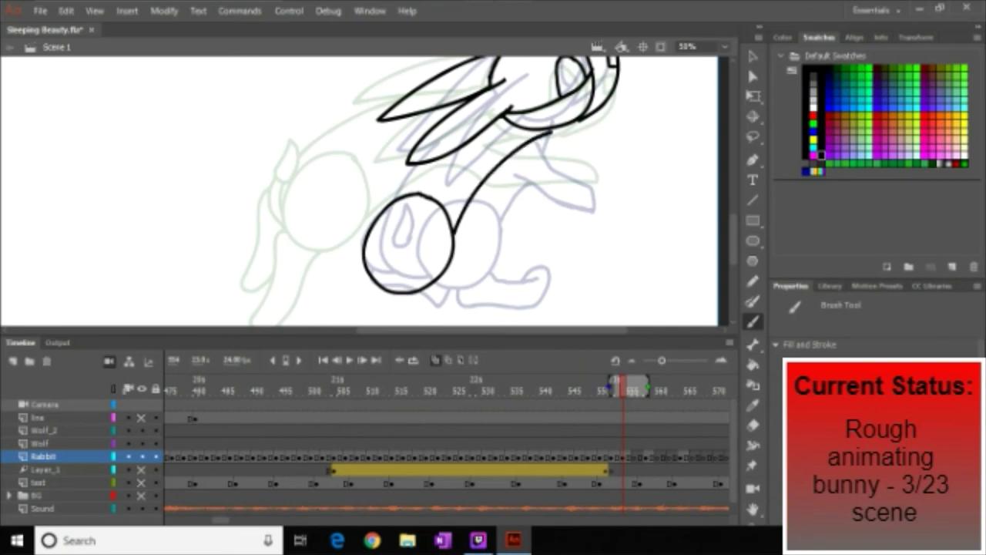
mouse_move(510, 148)
left_mouse_down()
mouse_move(487, 180)
mouse_move(516, 154)
left_mouse_up()
key("e")
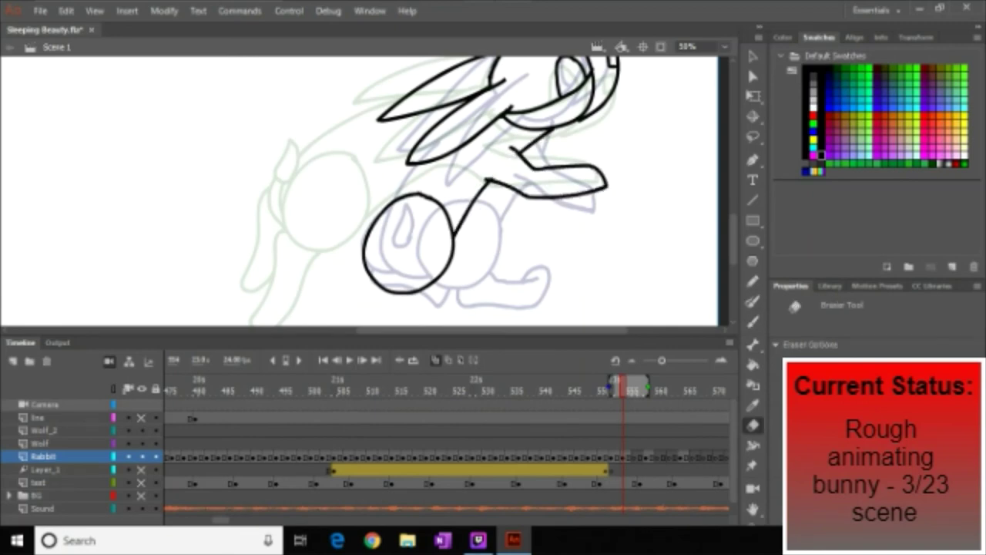
Draw the frame 554 rabbit's back line from the ears around the haunch and add the small pointed tail.
key("b")
mouse_move(363, 276)
left_mouse_down()
mouse_move(352, 187)
mouse_move(420, 110)
left_mouse_up()
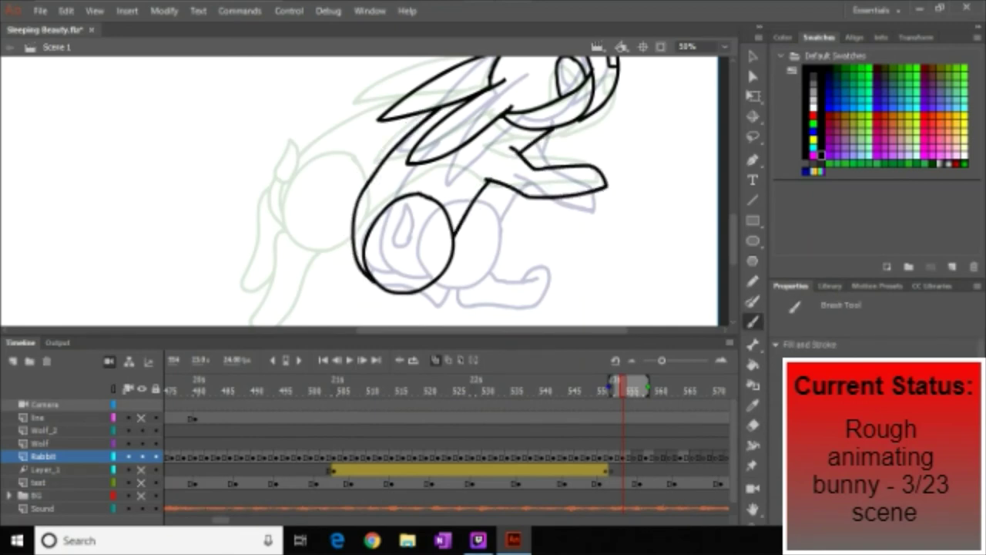
left_click_drag(356, 188, 359, 220)
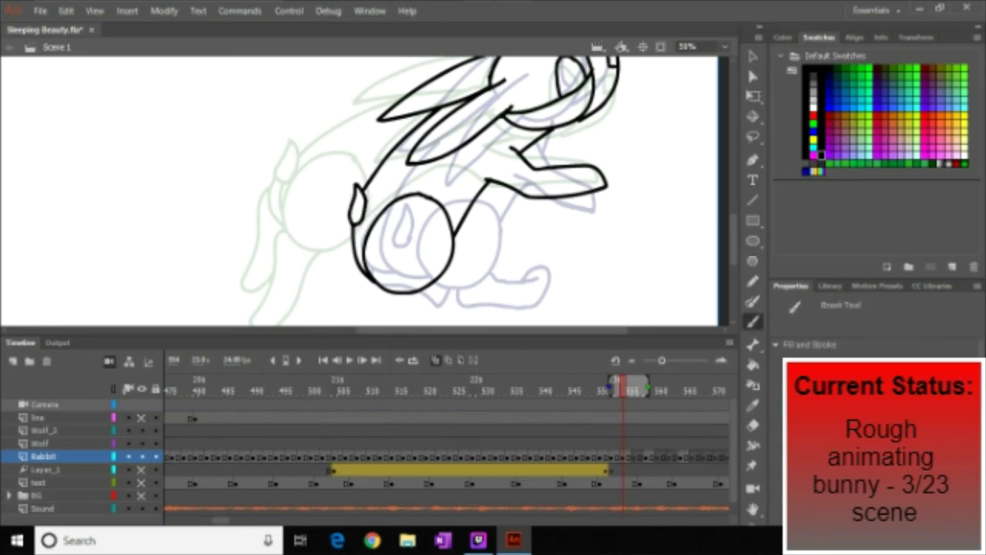
Draw the frame 554 rabbit's near hind leg with its curled foot, plus the far haunch and far hind leg.
scroll(360, 191, "down", 3)
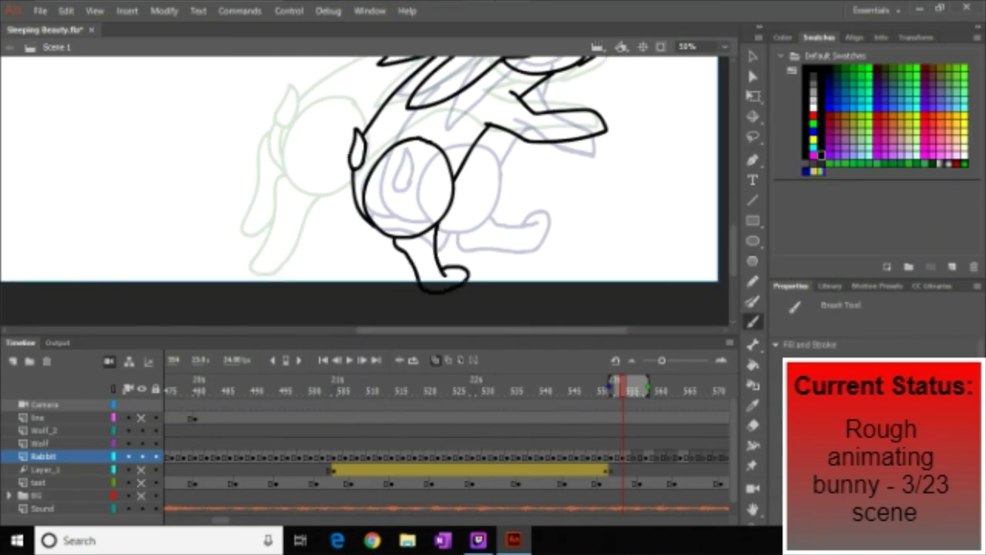
left_click_drag(358, 140, 375, 230)
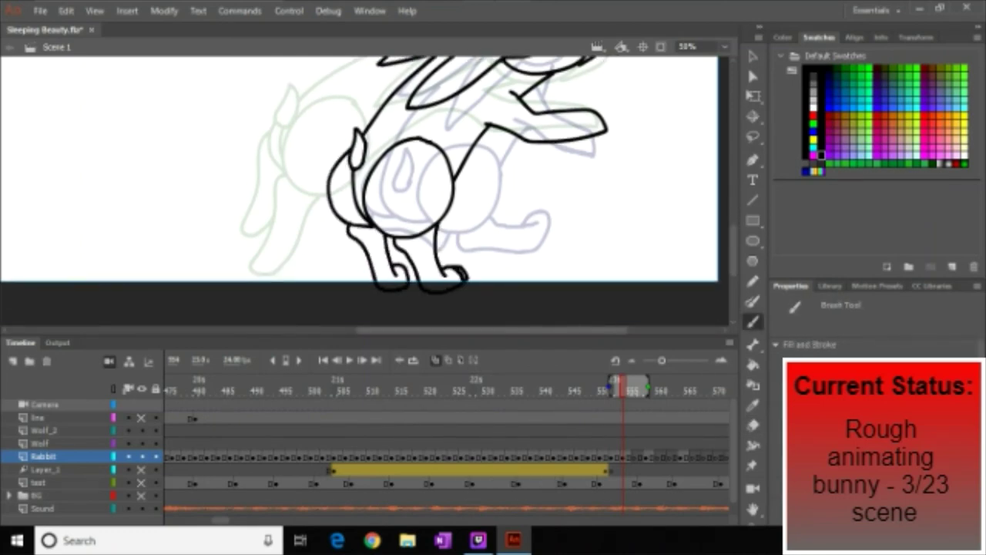
scroll(359, 191, "up", 6)
scroll(360, 191, "down", 2)
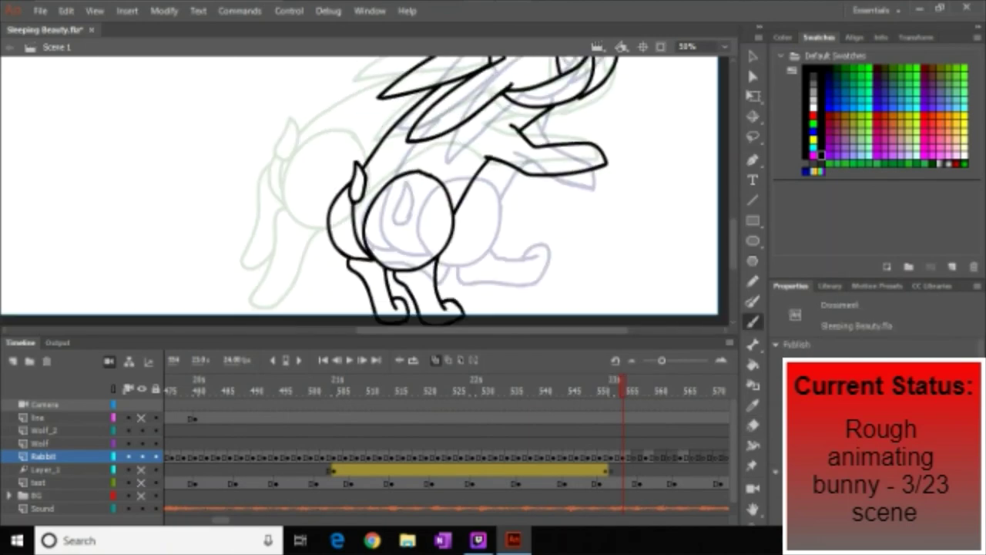
On frame 556, draw the rabbit's round head with cheek line, eye, muzzle and two swept-back ears.
key(".")
scroll(360, 191, "up", 2)
mouse_move(539, 111)
left_mouse_down()
mouse_move(491, 187)
mouse_move(543, 112)
mouse_move(574, 205)
left_mouse_up()
key("ctrl+z")
left_click_drag(497, 158, 387, 237)
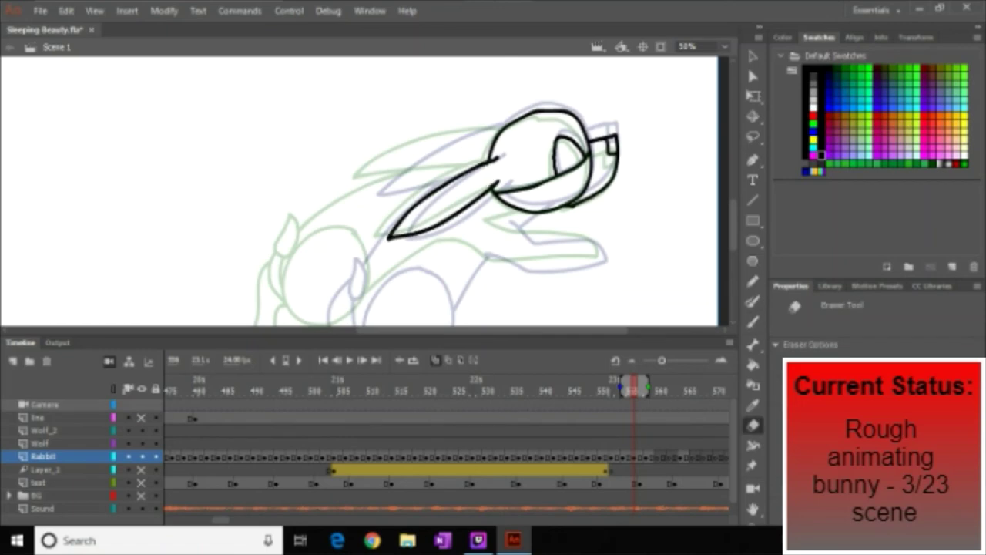
left_click_drag(505, 125, 443, 174)
Draw the frame 556 rabbit's round haunch, arched back line and small pointed tail.
scroll(360, 191, "down", 2)
left_click_drag(362, 174, 358, 176)
left_click_drag(322, 231, 389, 142)
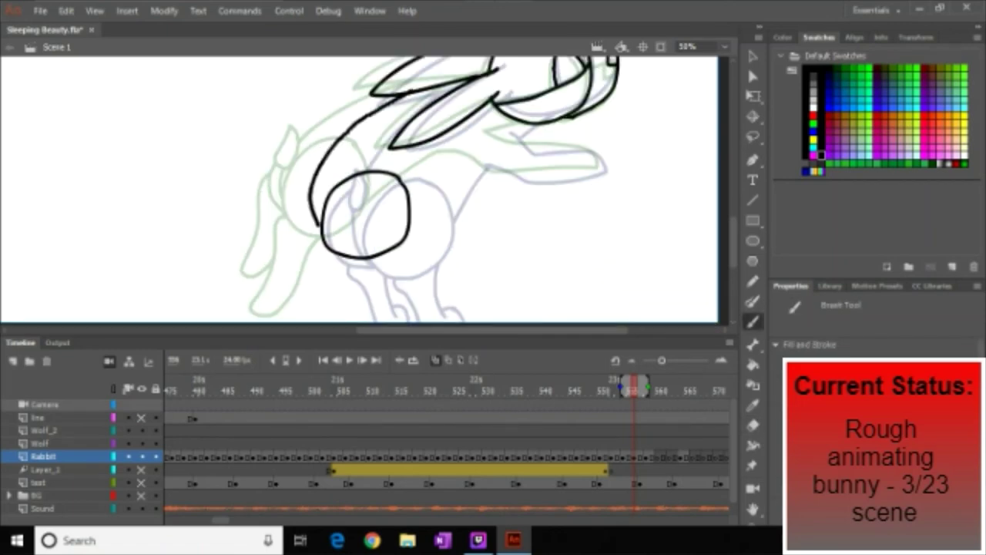
key("e")
key("b")
left_click_drag(326, 150, 331, 177)
Draw the frame 556 rabbit's chest line and outstretched foreleg, and erase the chest line crossing the leg.
left_click_drag(511, 127, 408, 240)
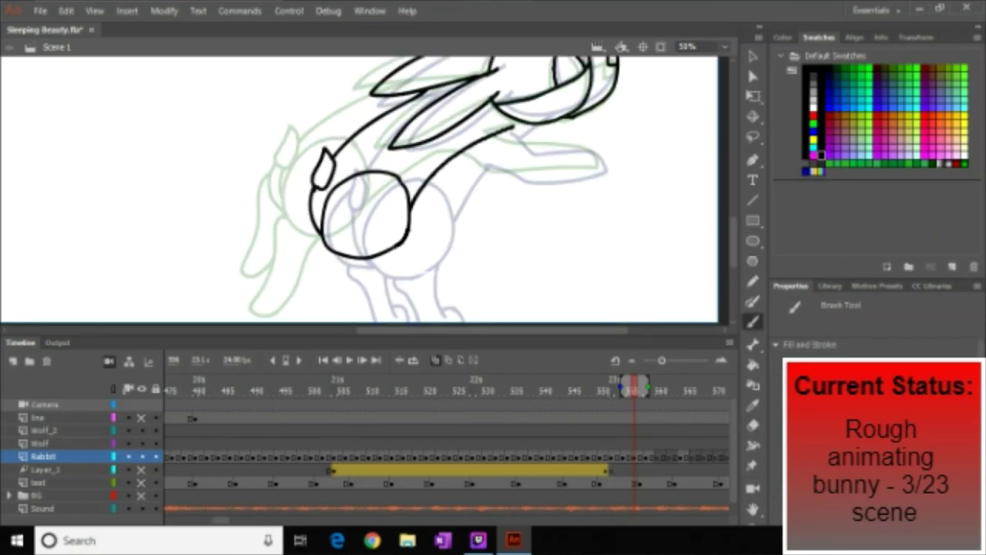
left_click_drag(497, 139, 456, 156)
key("e")
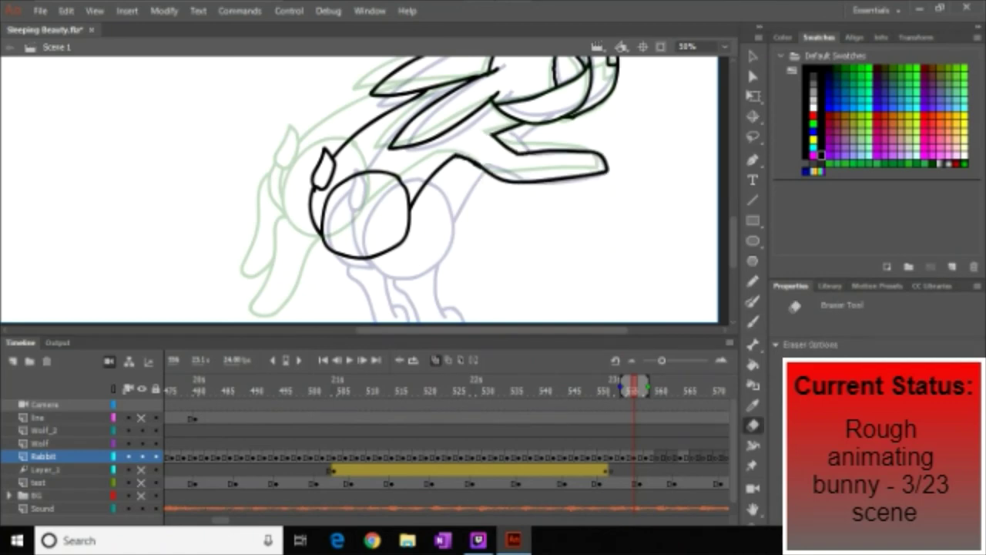
Draw the frame 556 rabbit's near hind leg, far haunch and far hind leg.
key("b")
scroll(360, 191, "down", 1)
left_click_drag(333, 220, 376, 293)
left_click_drag(322, 138, 311, 262)
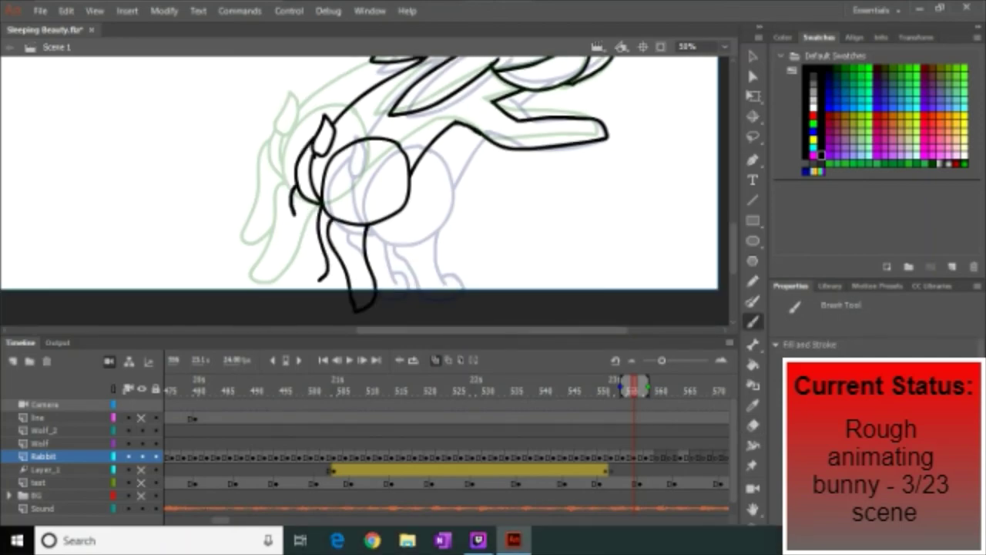